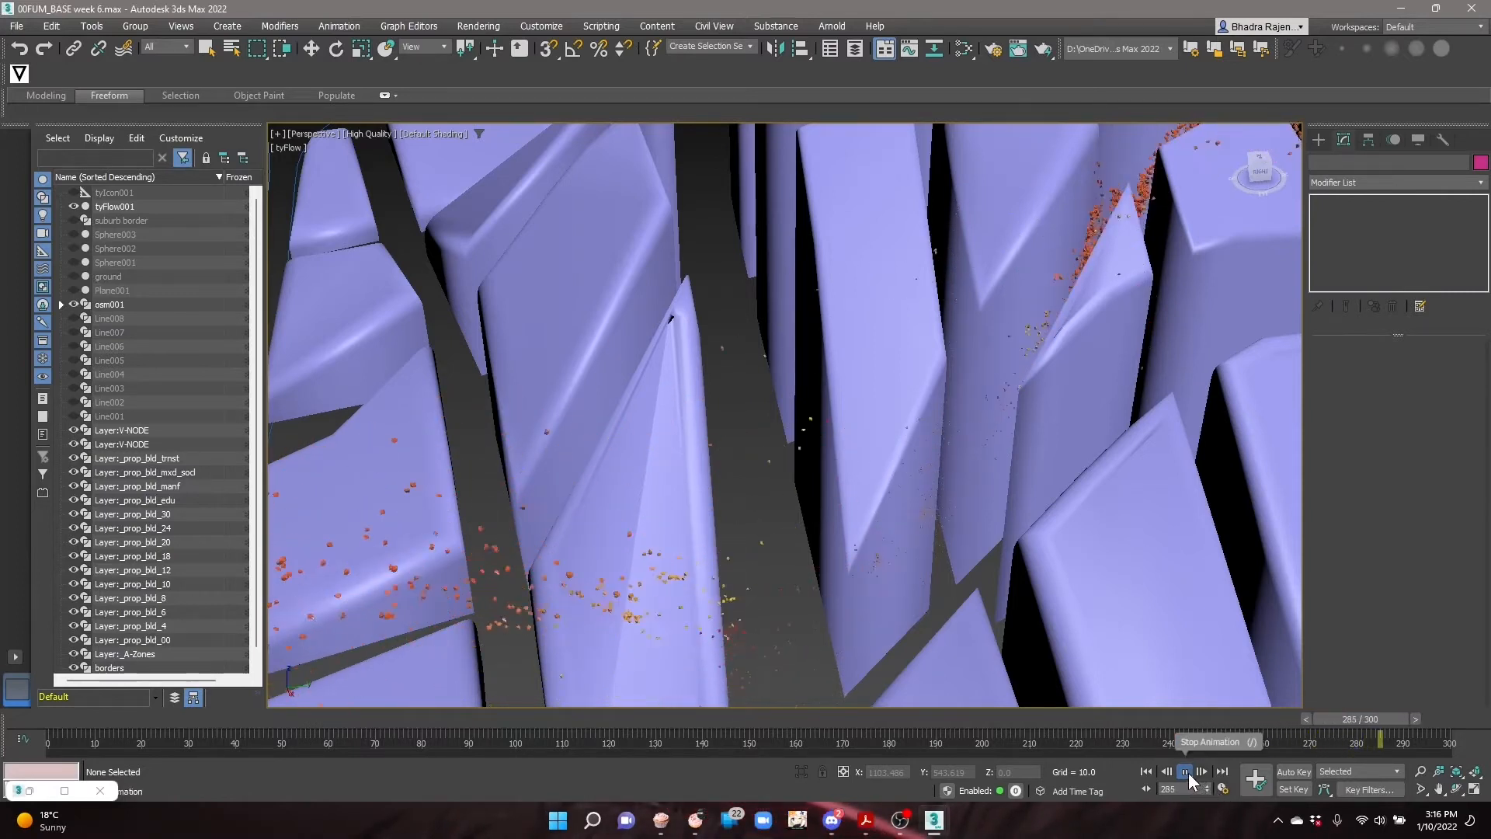
# Stop the particle animation playback and view the particles among the building blocks.
pyautogui.click(1188, 774)
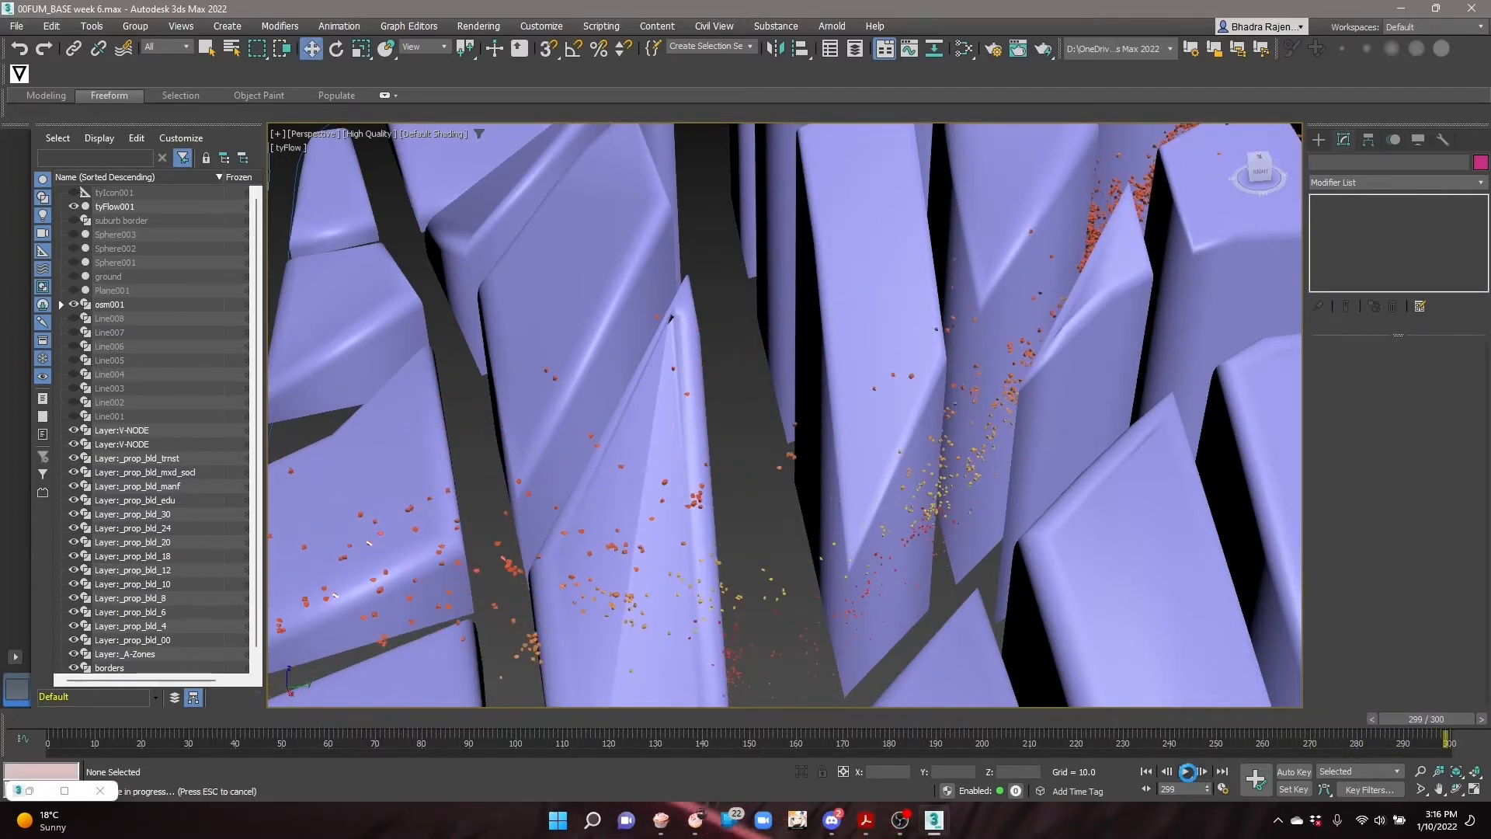
pyautogui.keyDown('alt'); pyautogui.moveTo(1102, 574); pyautogui.dragTo(1015, 560, button='middle'); pyautogui.keyUp('alt')
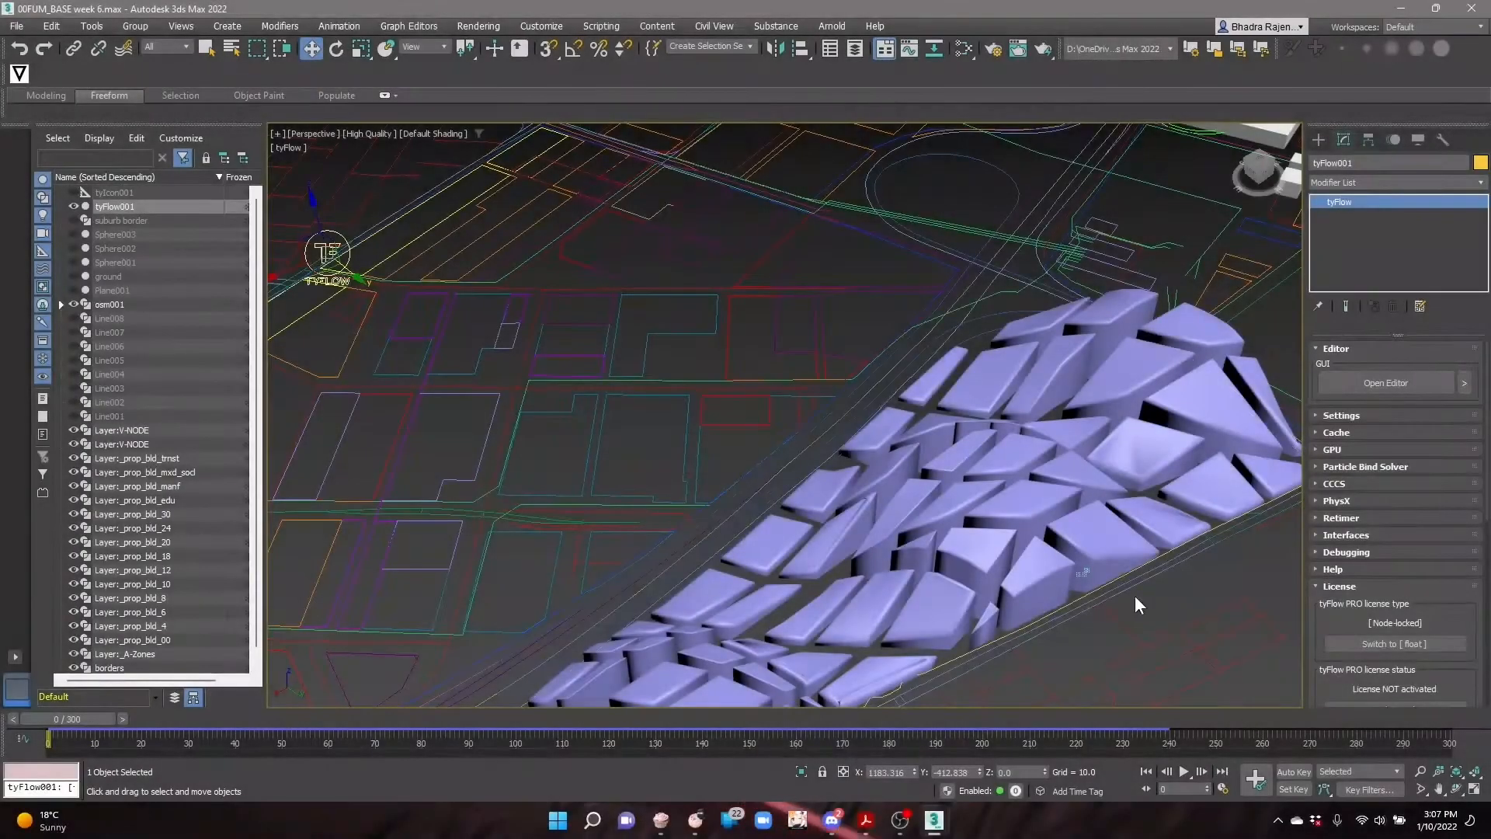
# Open the tyFlow editor for tyFlow001 and add a Custom Properties operator to Event_001 directly below the Birth operator.
pyautogui.scroll(5, 1061, 577)
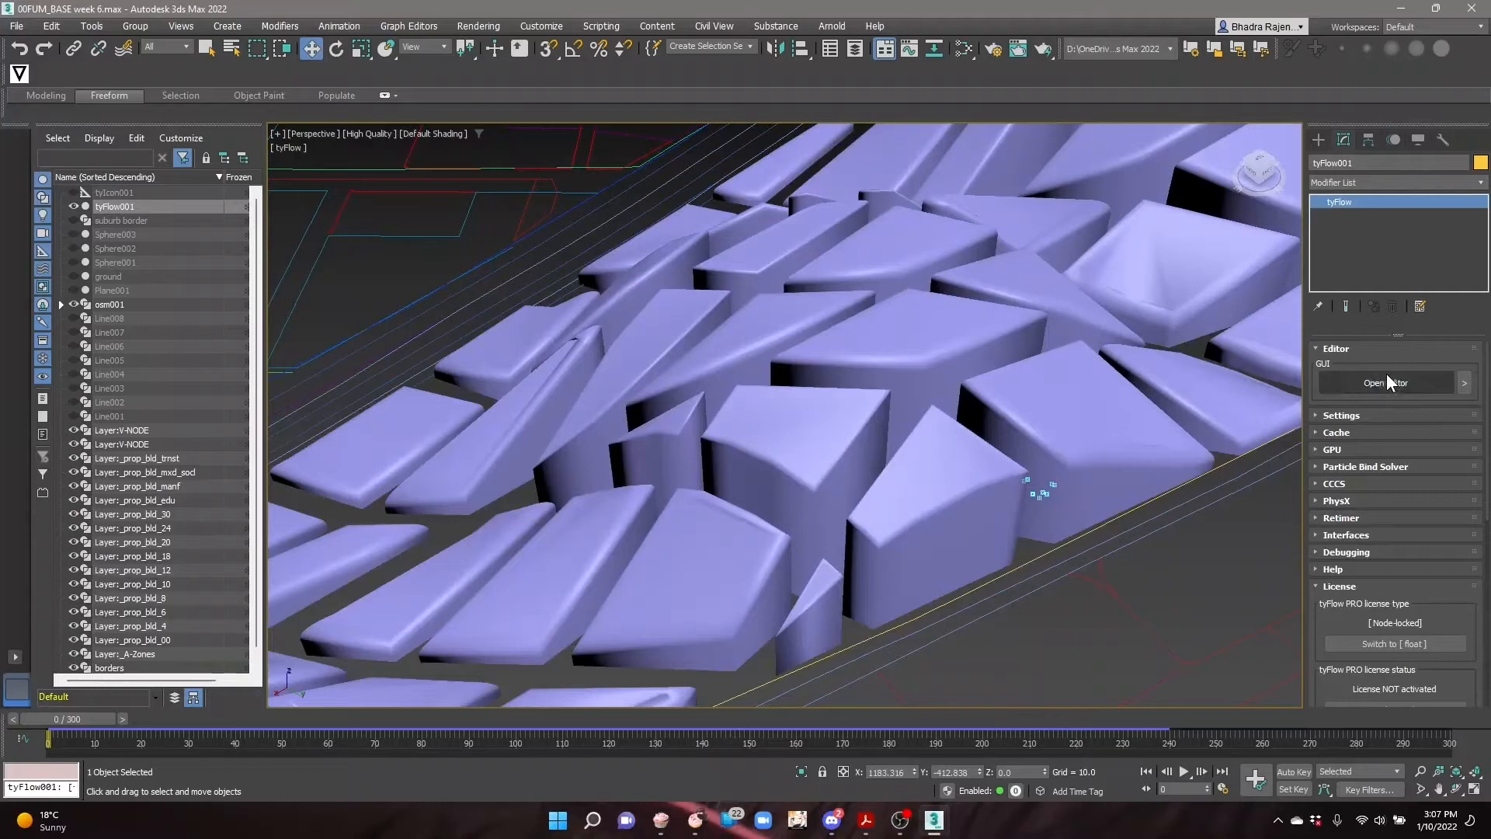
pyautogui.click(1385, 383)
pyautogui.moveTo(956, 373); pyautogui.dragTo(1039, 367, button='middle')
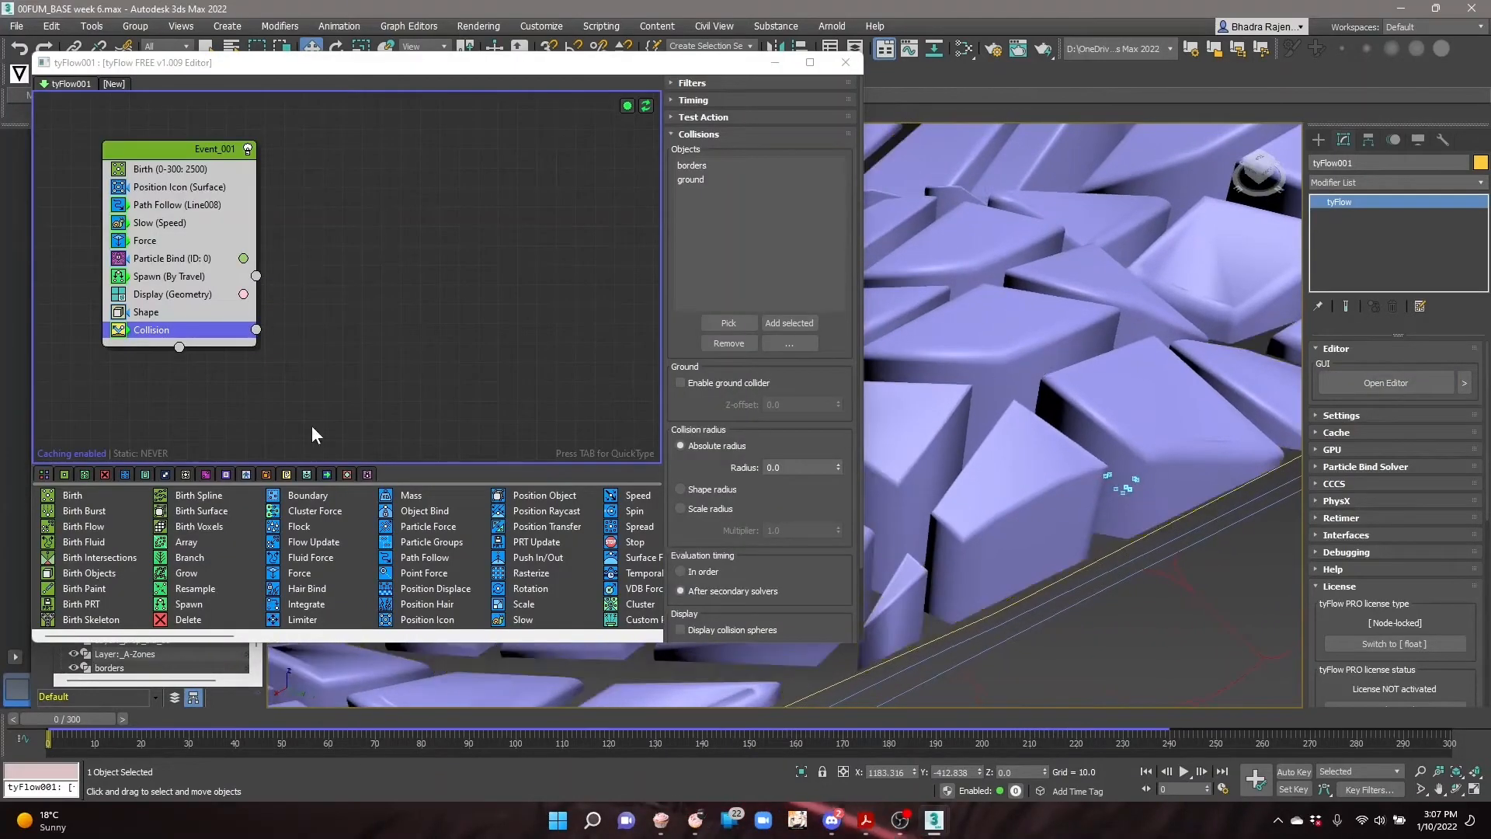
pyautogui.click(296, 636)
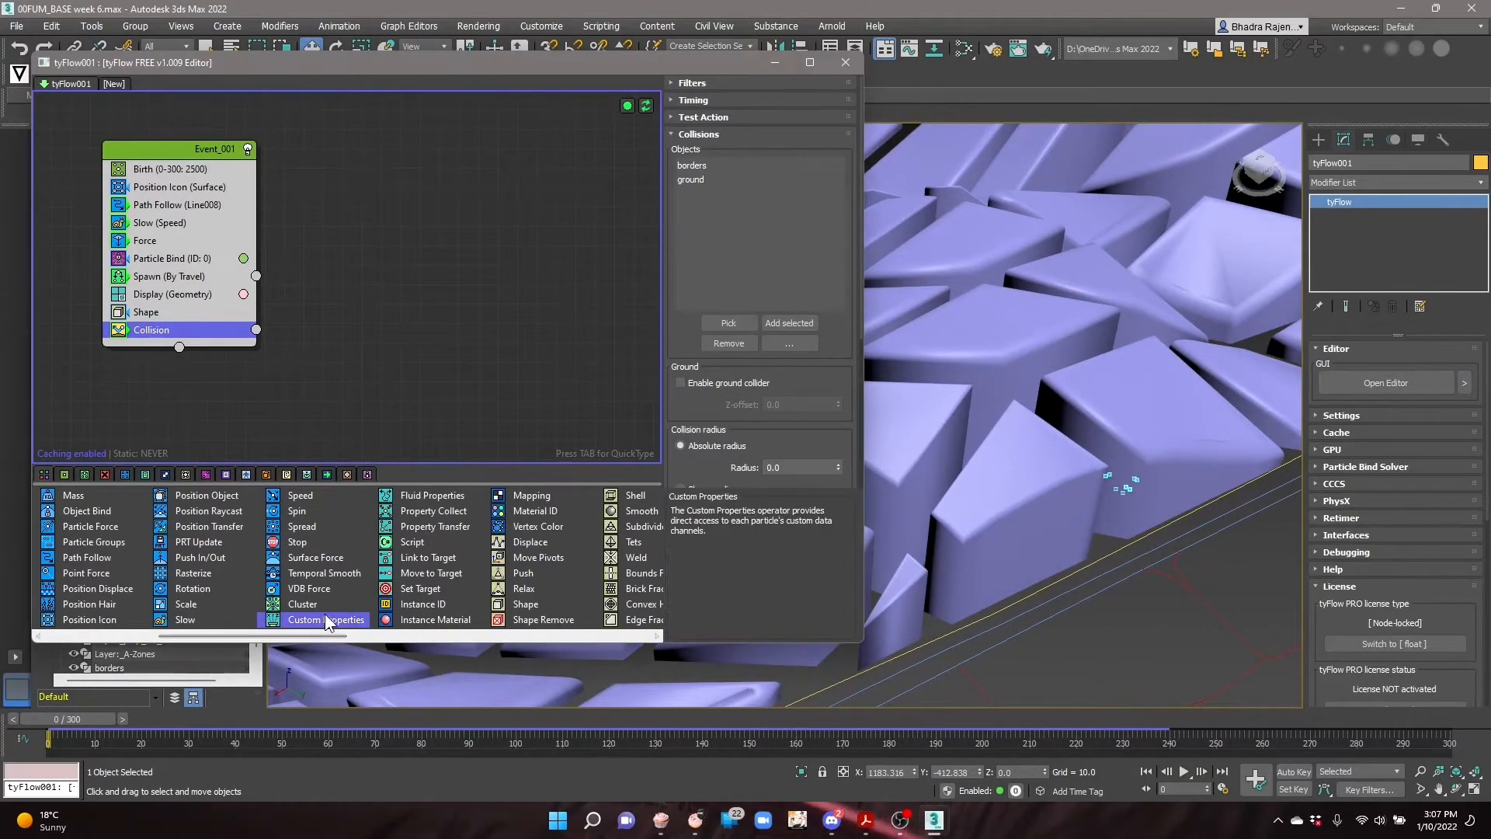
pyautogui.moveTo(316, 626); pyautogui.dragTo(151, 176)
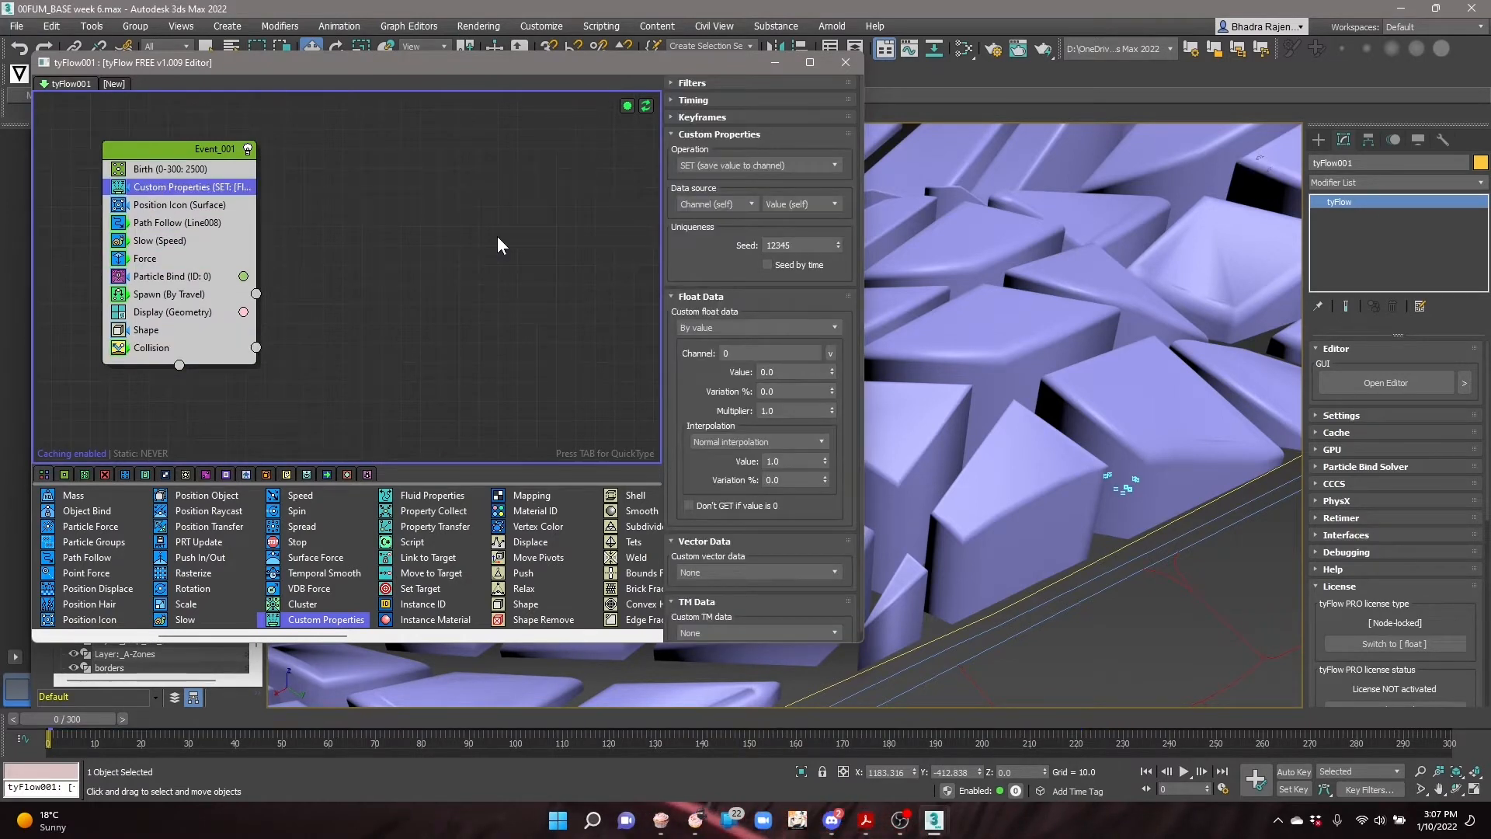
pyautogui.moveTo(58, 719); pyautogui.dragTo(49, 713)
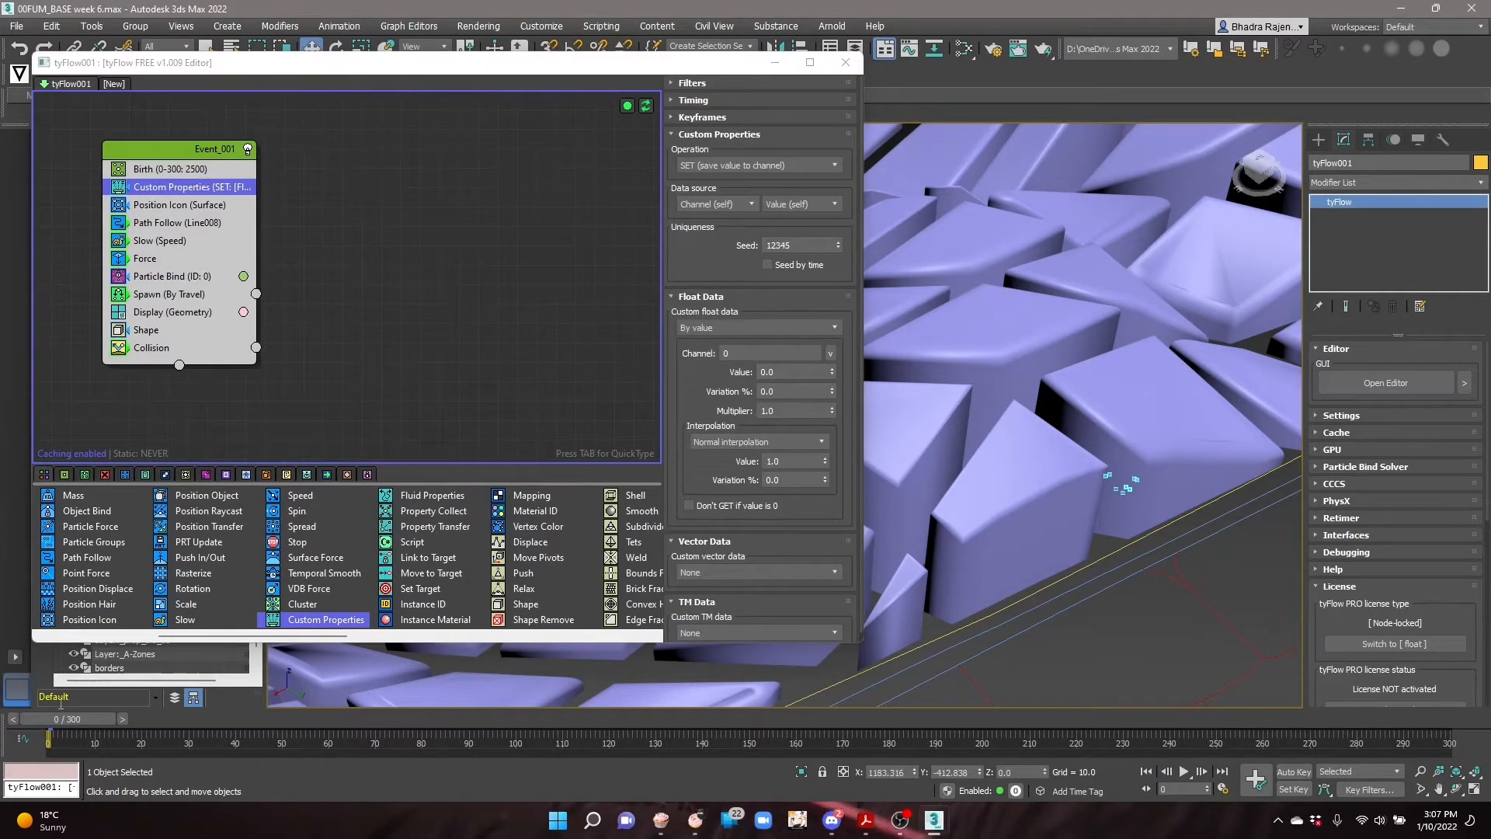
# Set the Custom Properties operator's timing to Continuous.
pyautogui.click(673, 101)
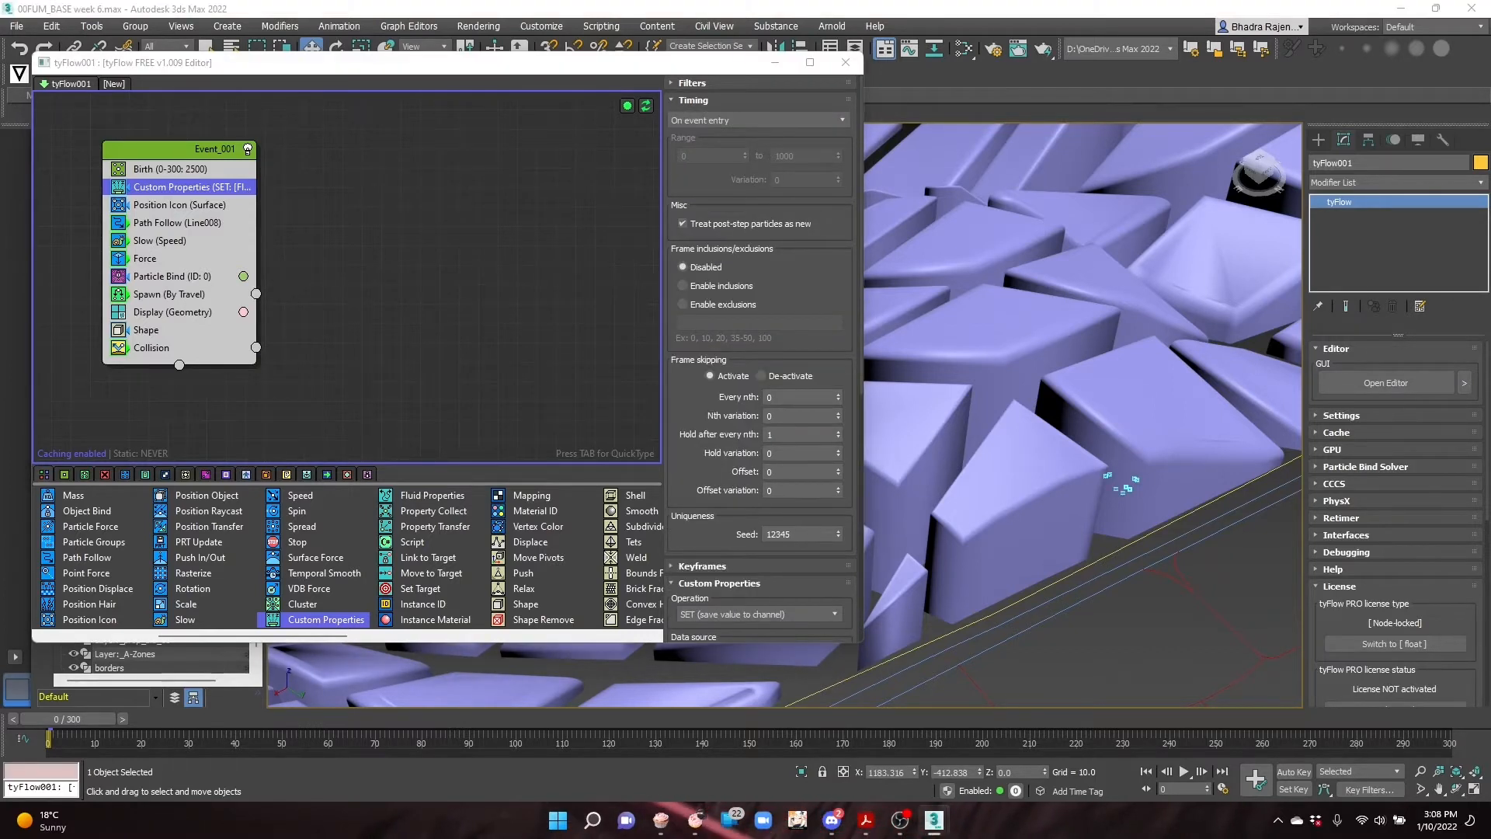
pyautogui.click(771, 120)
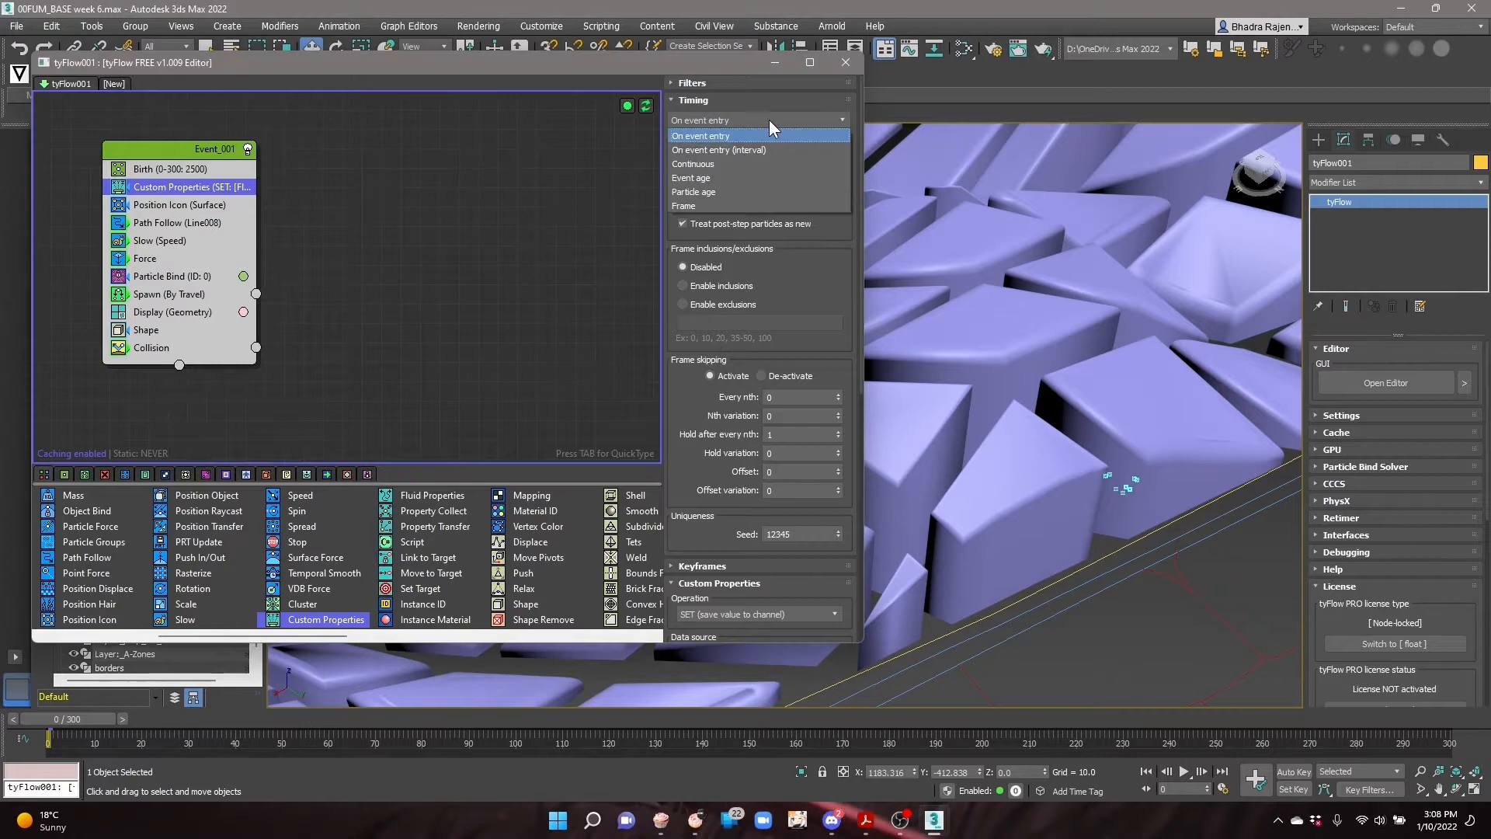
pyautogui.click(699, 163)
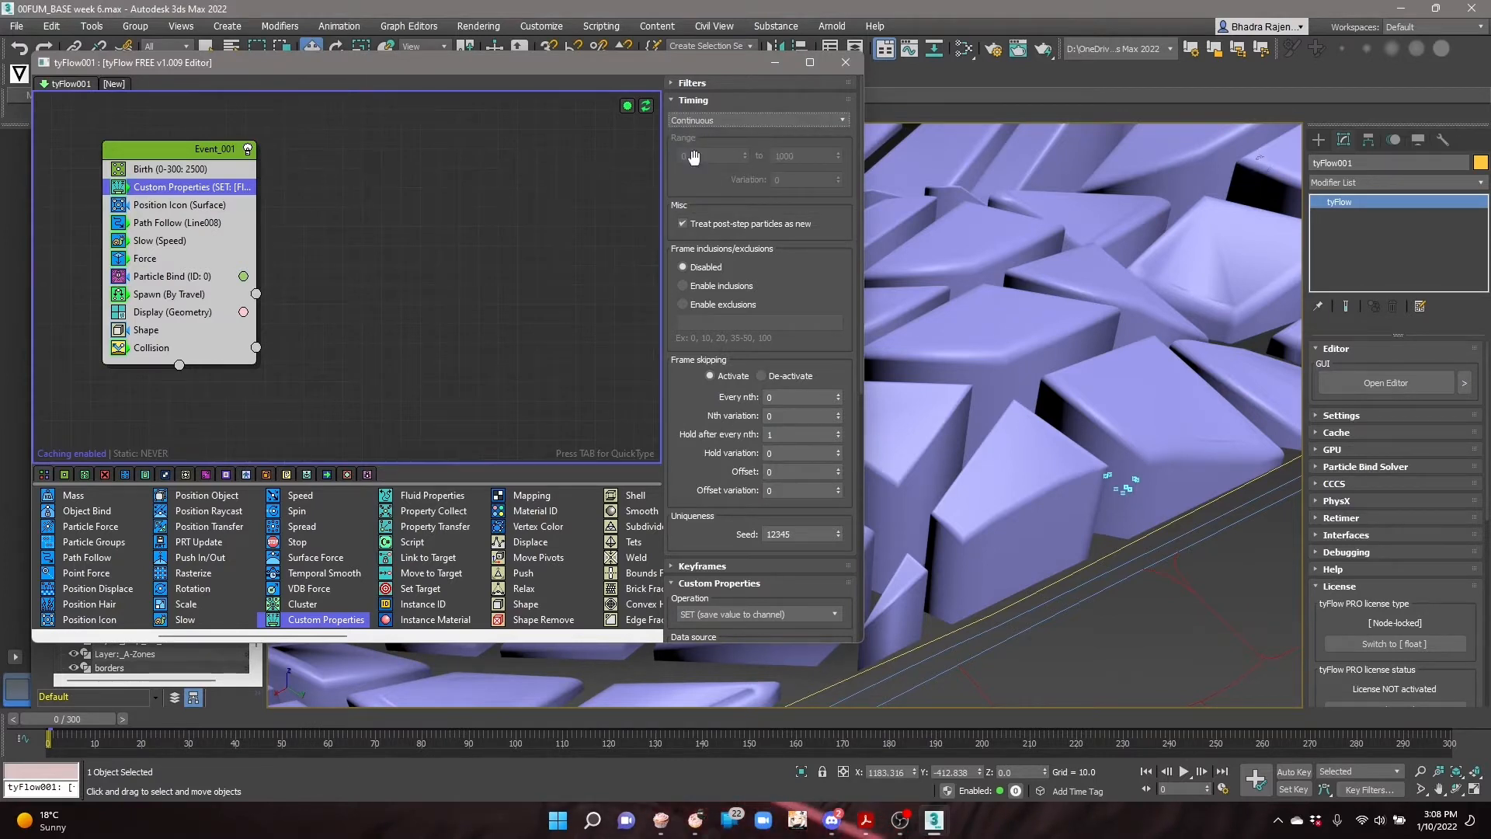
# Set the operator's custom float data to Scale magnitude and name its channel "scale".
pyautogui.scroll(-3, 685, 222)
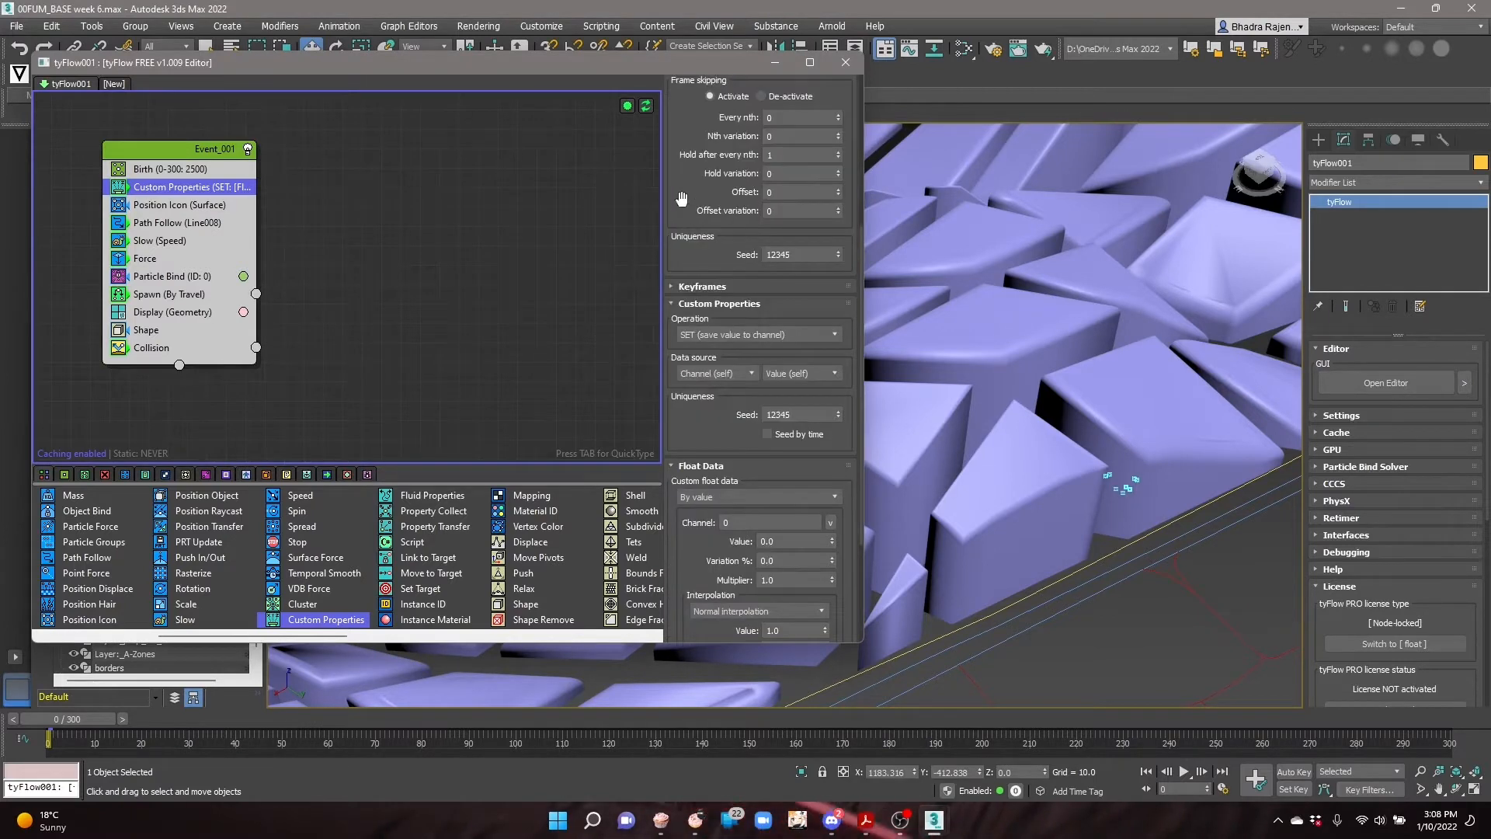
pyautogui.scroll(-1, 682, 199)
pyautogui.scroll(-3, 682, 199)
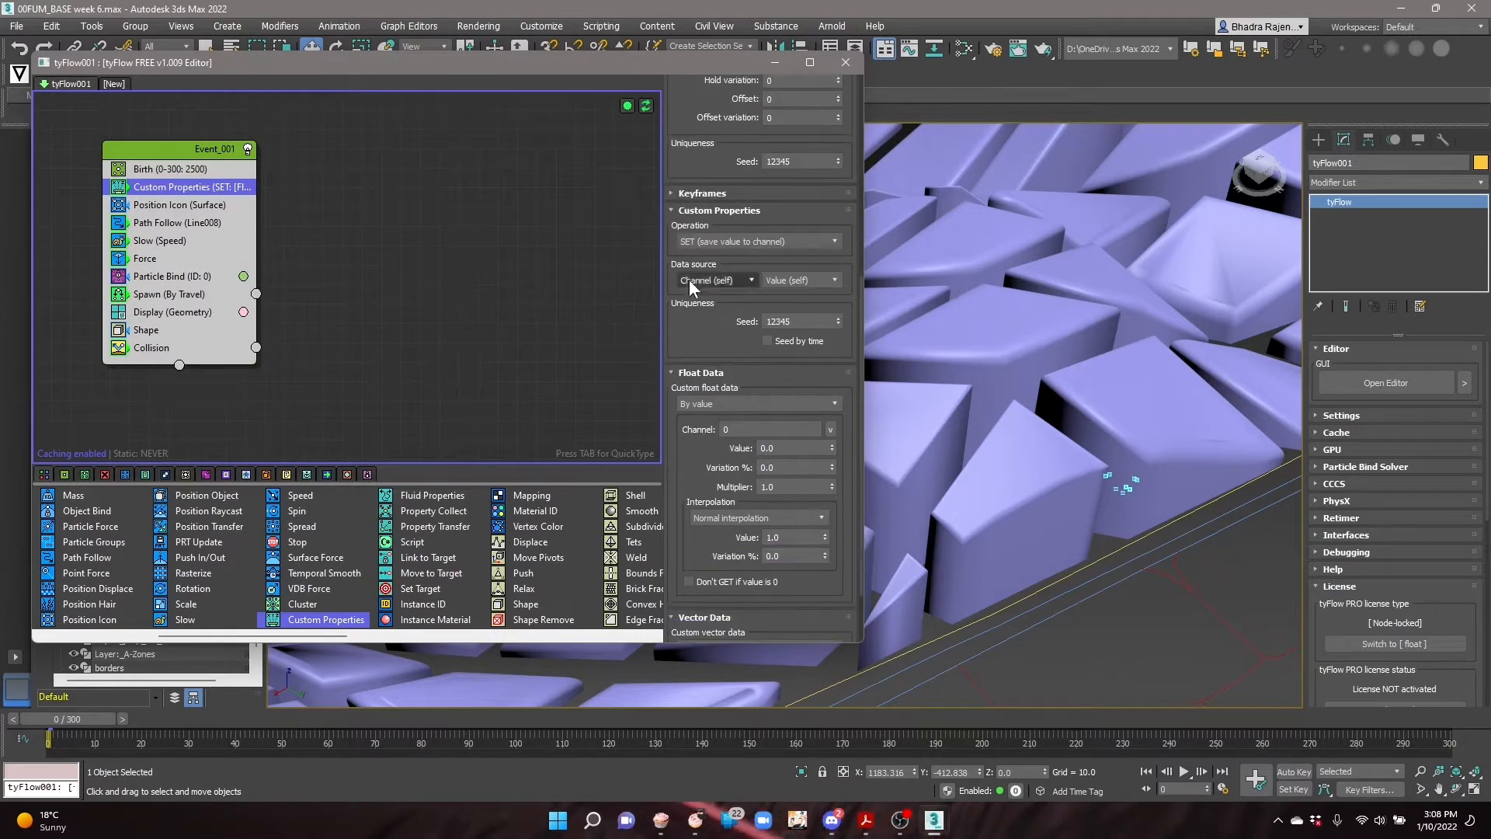
pyautogui.scroll(-2, 676, 334)
pyautogui.click(696, 356)
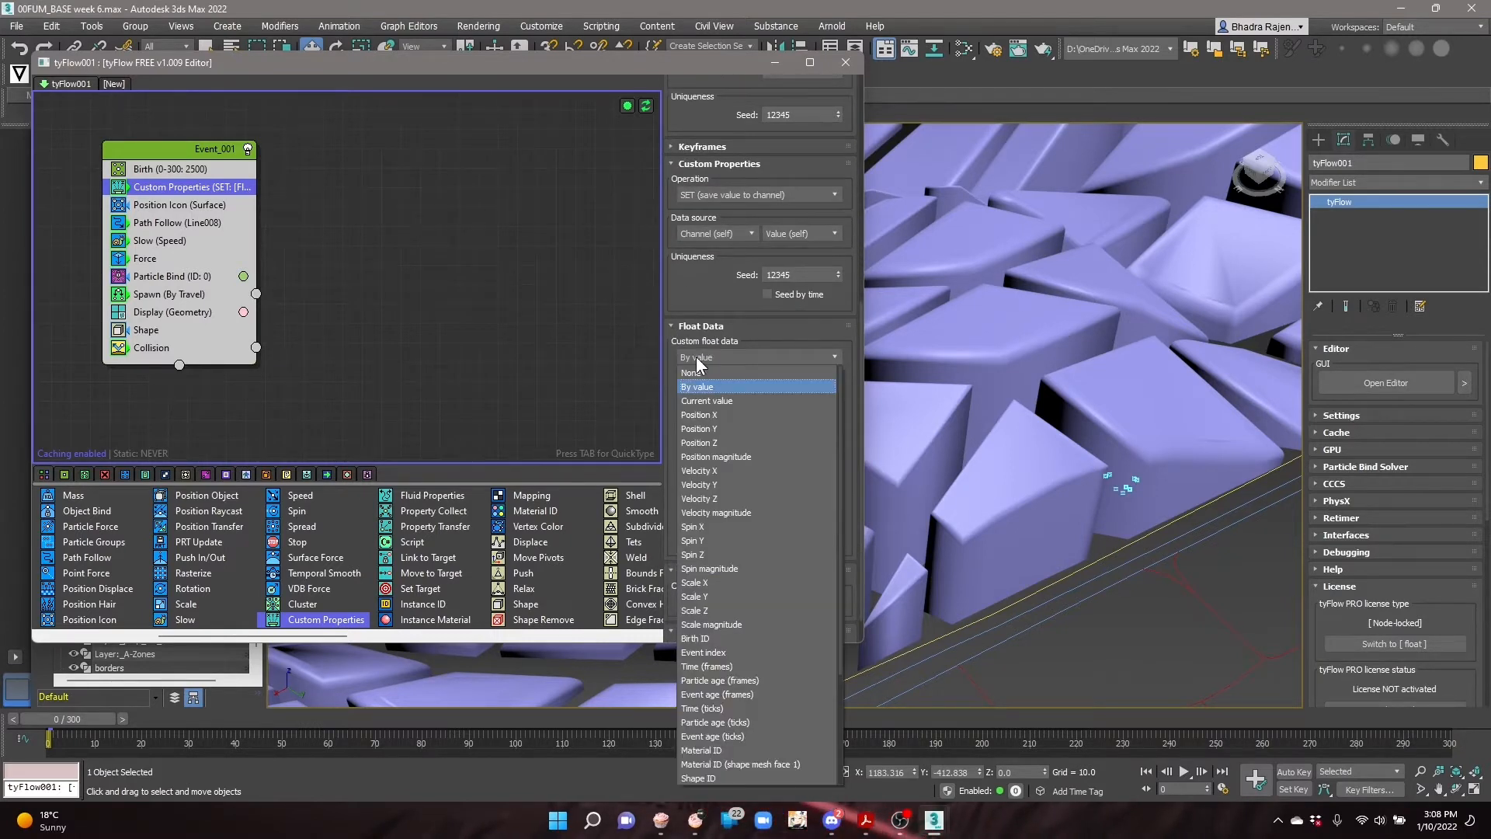
pyautogui.moveTo(696, 356); pyautogui.dragTo(695, 334)
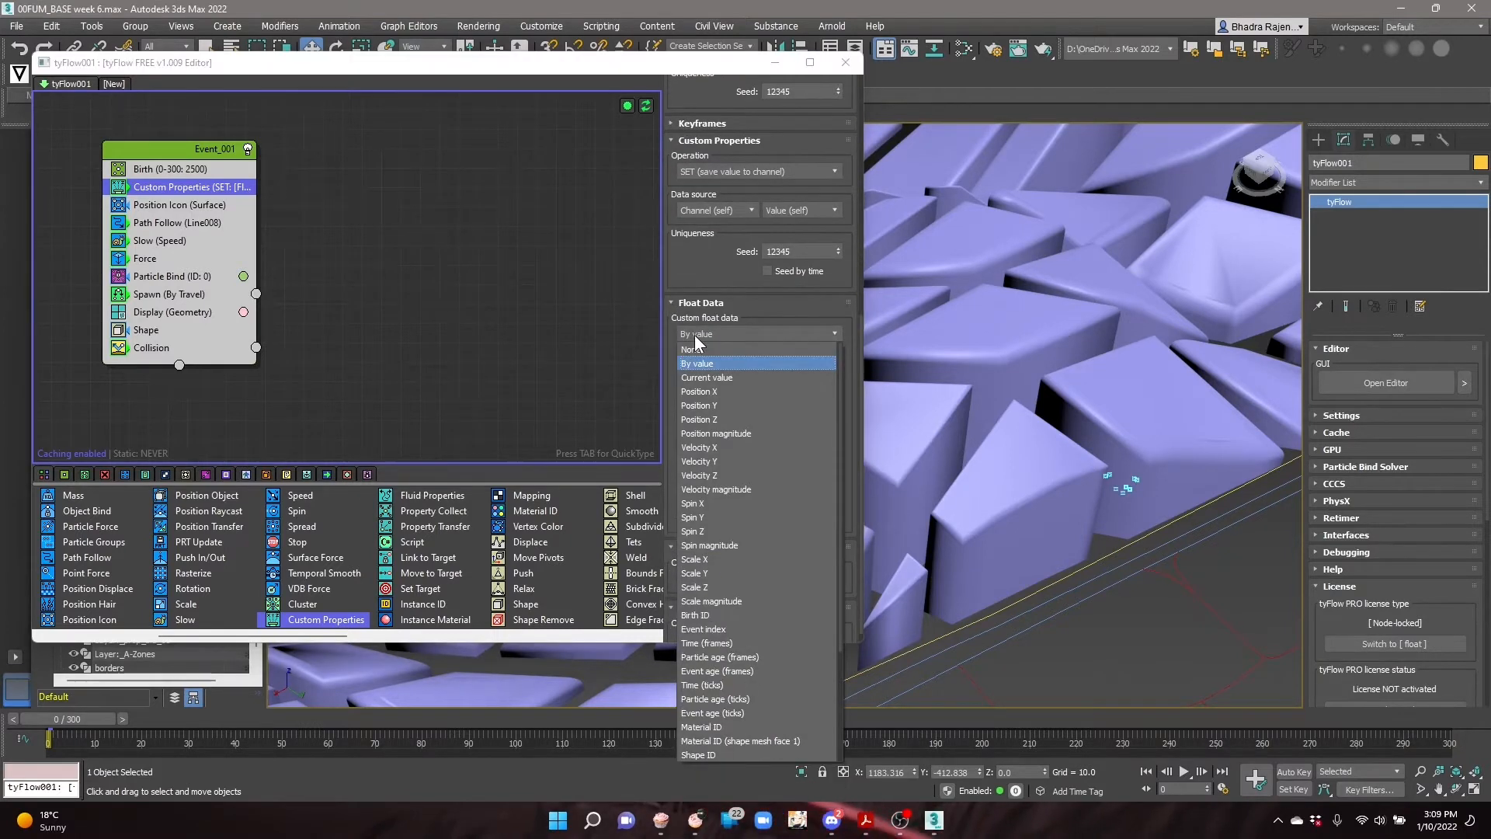
pyautogui.click(713, 602)
pyautogui.write('scale')
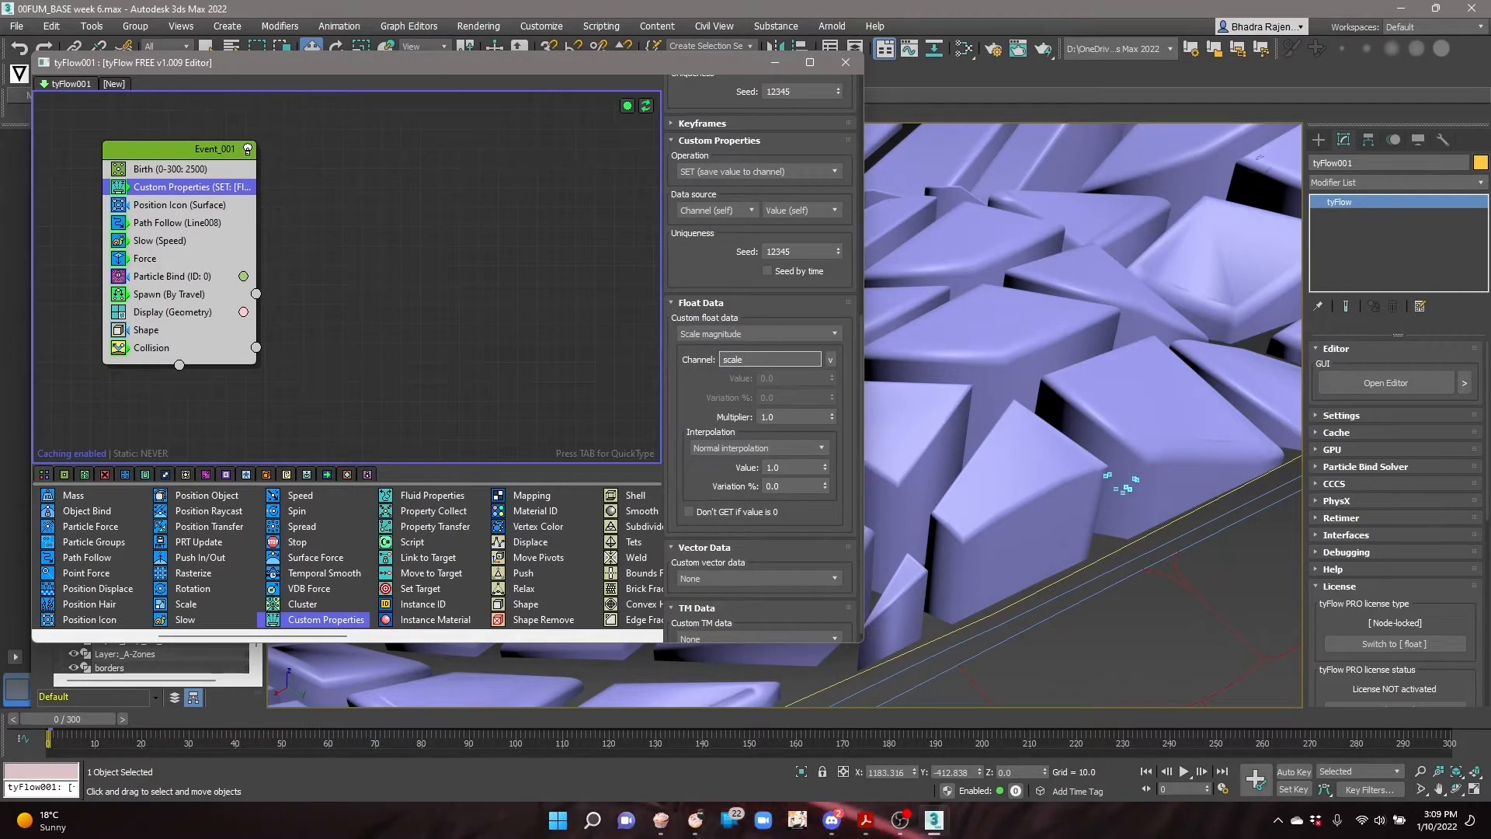
# Add a Scale operator to Event_001 between Shape and Collision and set its mode to Absolute.
pyautogui.moveTo(202, 599); pyautogui.dragTo(116, 404)
pyautogui.moveTo(132, 348); pyautogui.dragTo(132, 349)
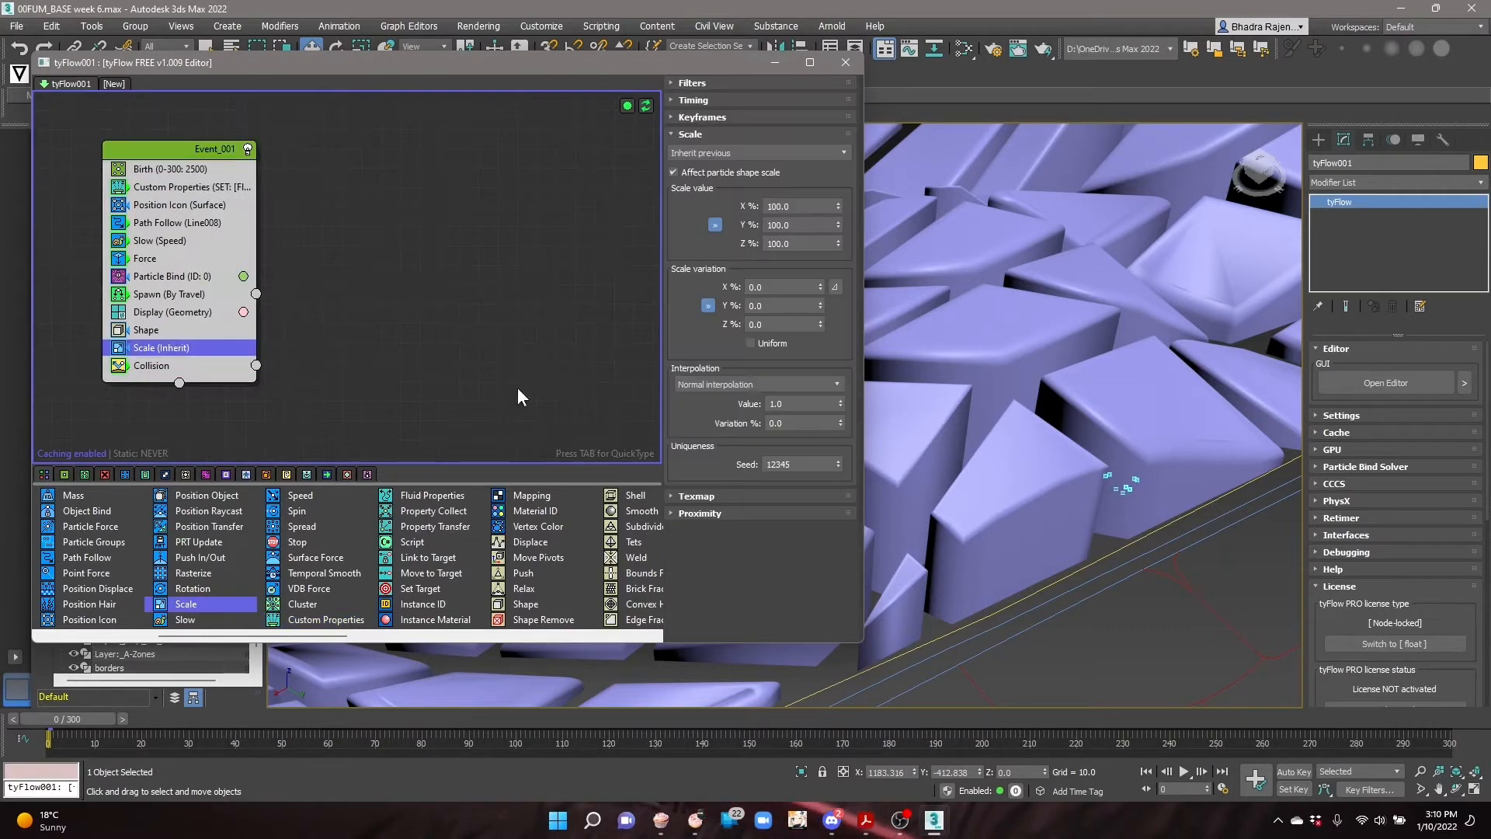
pyautogui.click(743, 151)
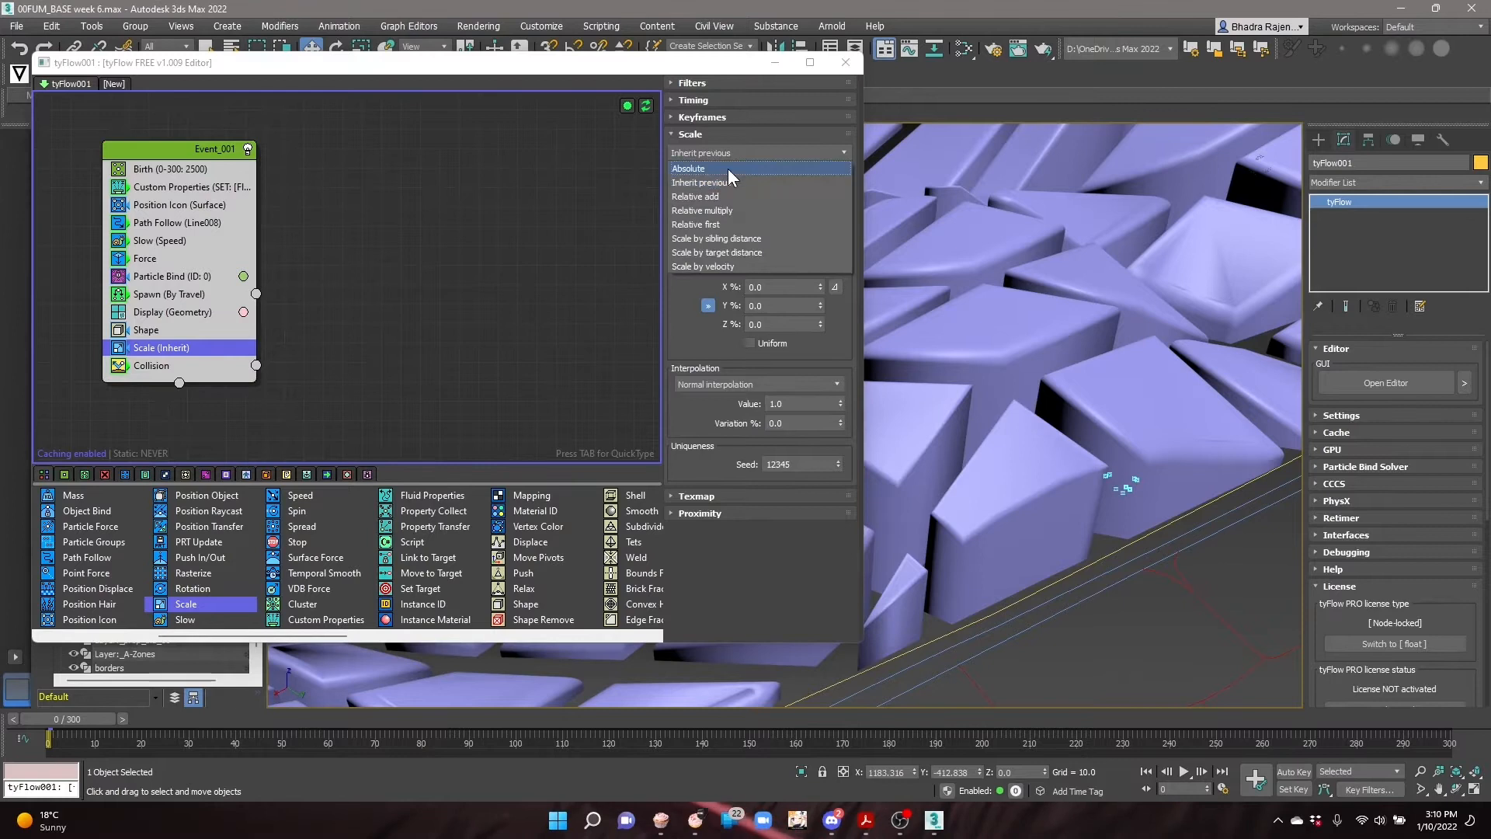
pyautogui.click(738, 165)
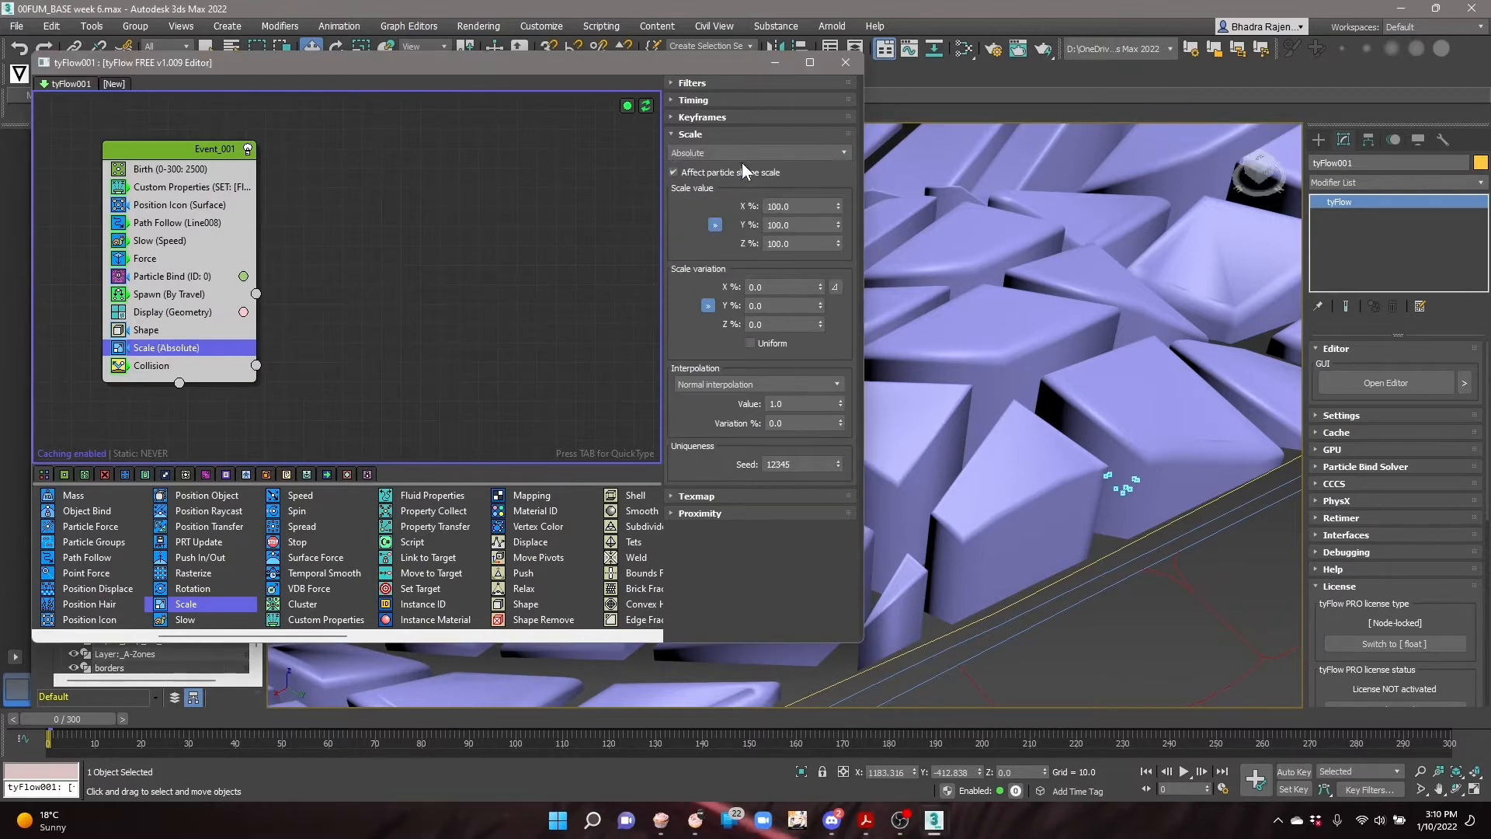
# Set the Scale operator's timing to Continuous.
pyautogui.click(671, 132)
pyautogui.click(671, 100)
pyautogui.click(726, 120)
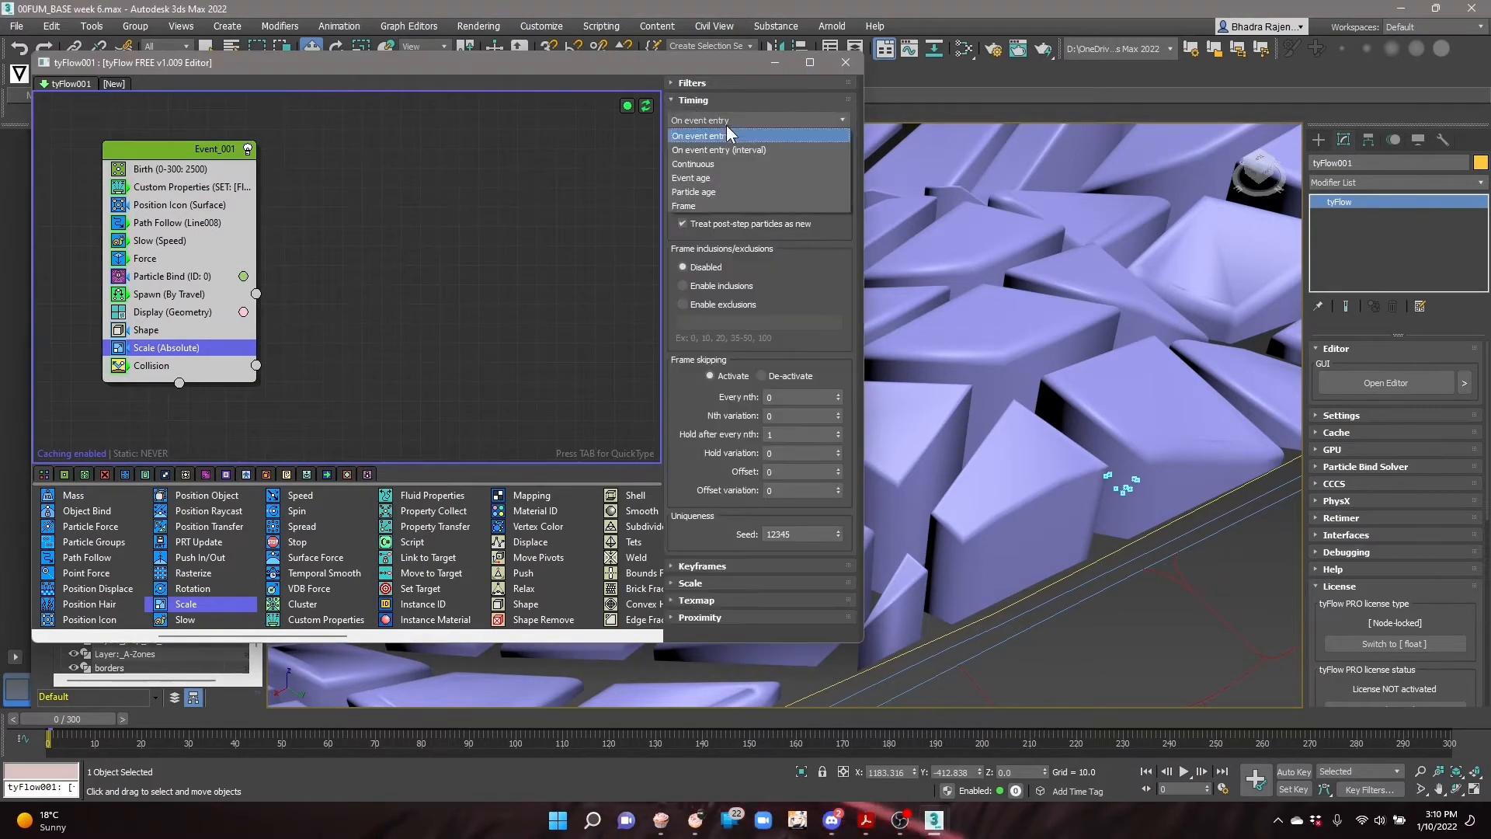
pyautogui.click(697, 164)
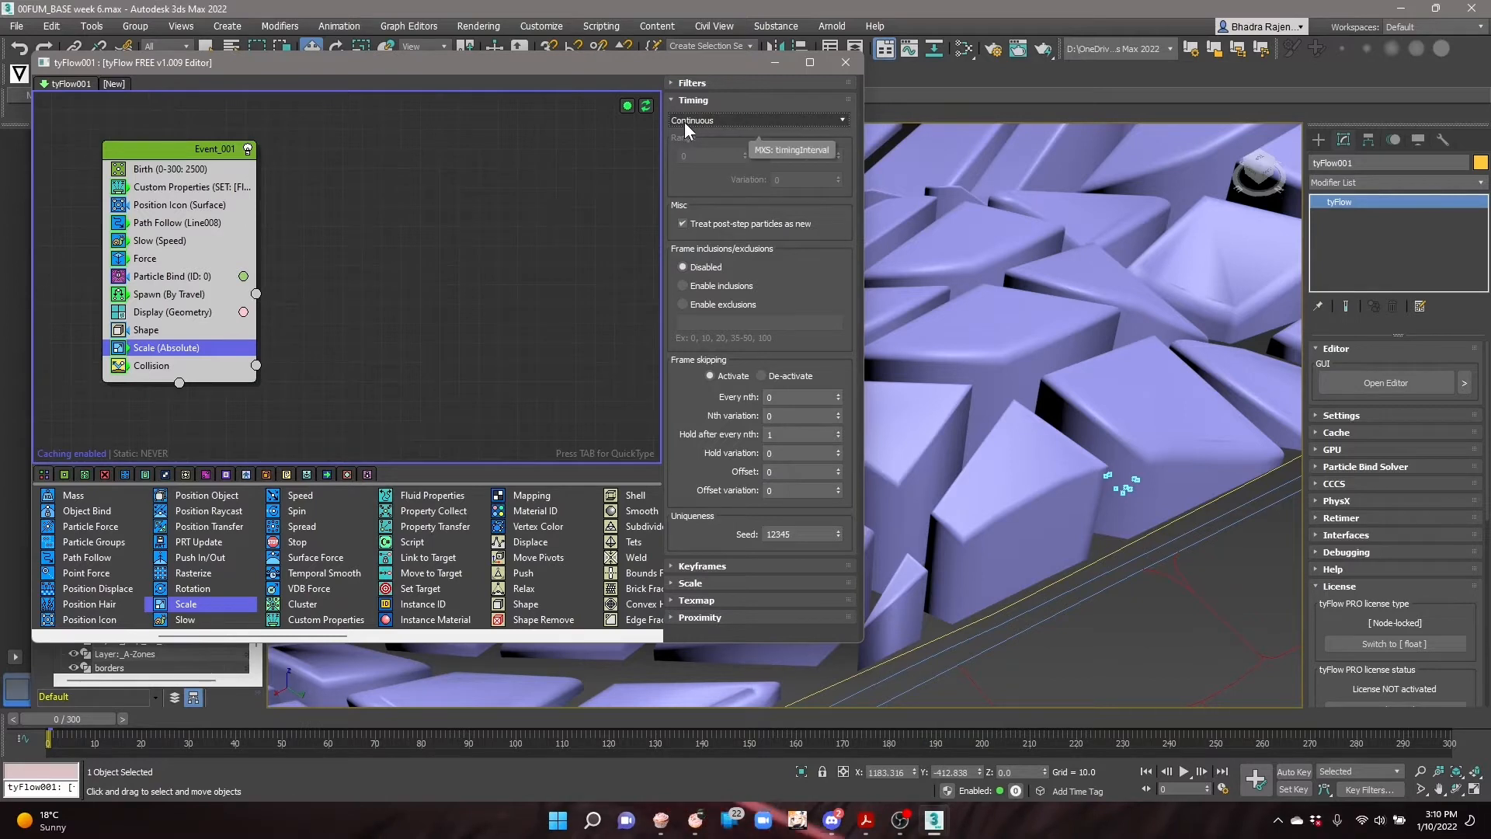
pyautogui.click(673, 101)
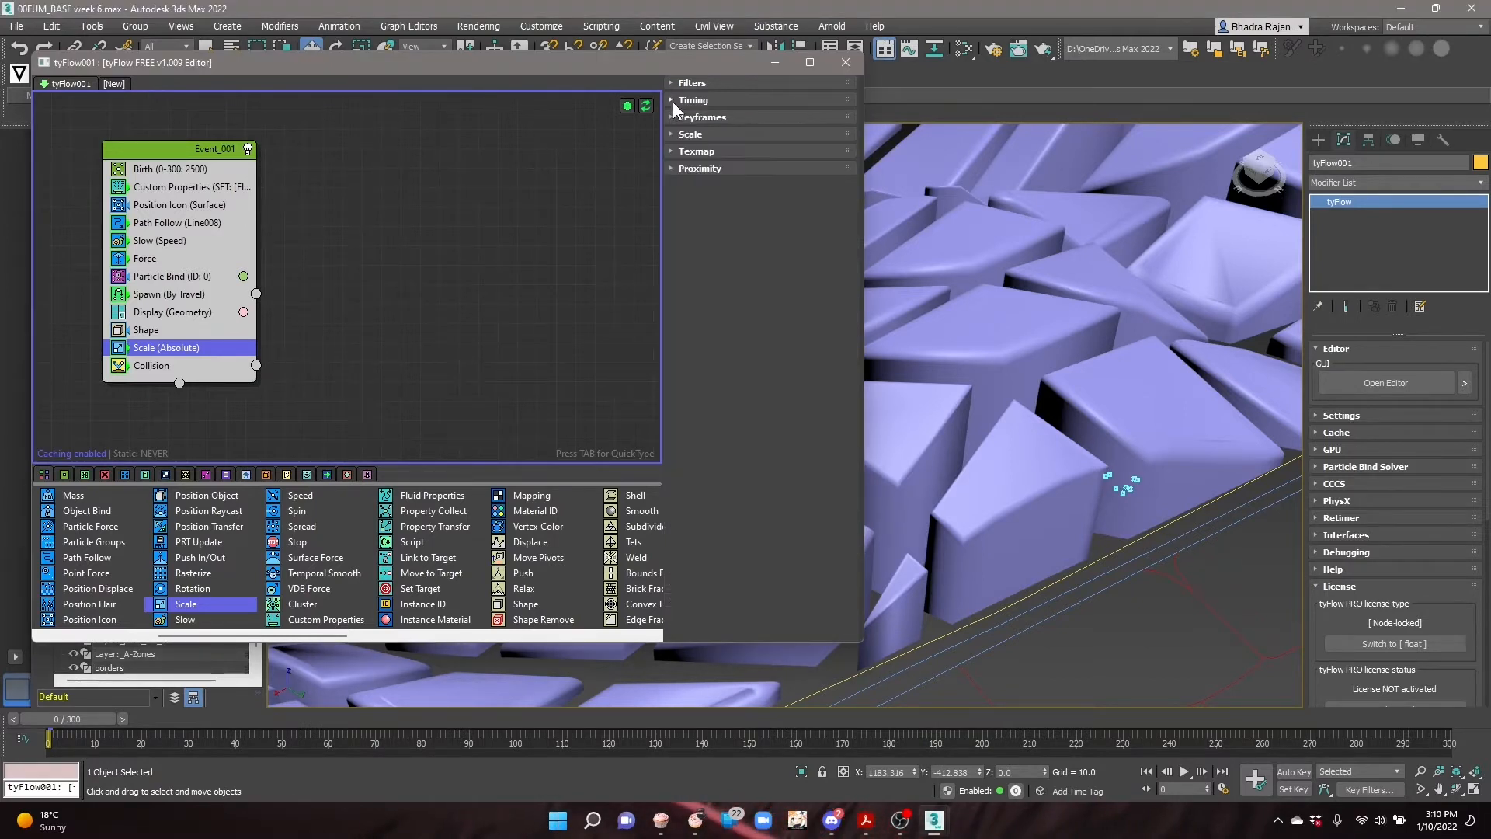
# Enable Multiply by proximity on the Scale operator and pick Line008 as its proximity object.
pyautogui.click(668, 170)
pyautogui.click(682, 186)
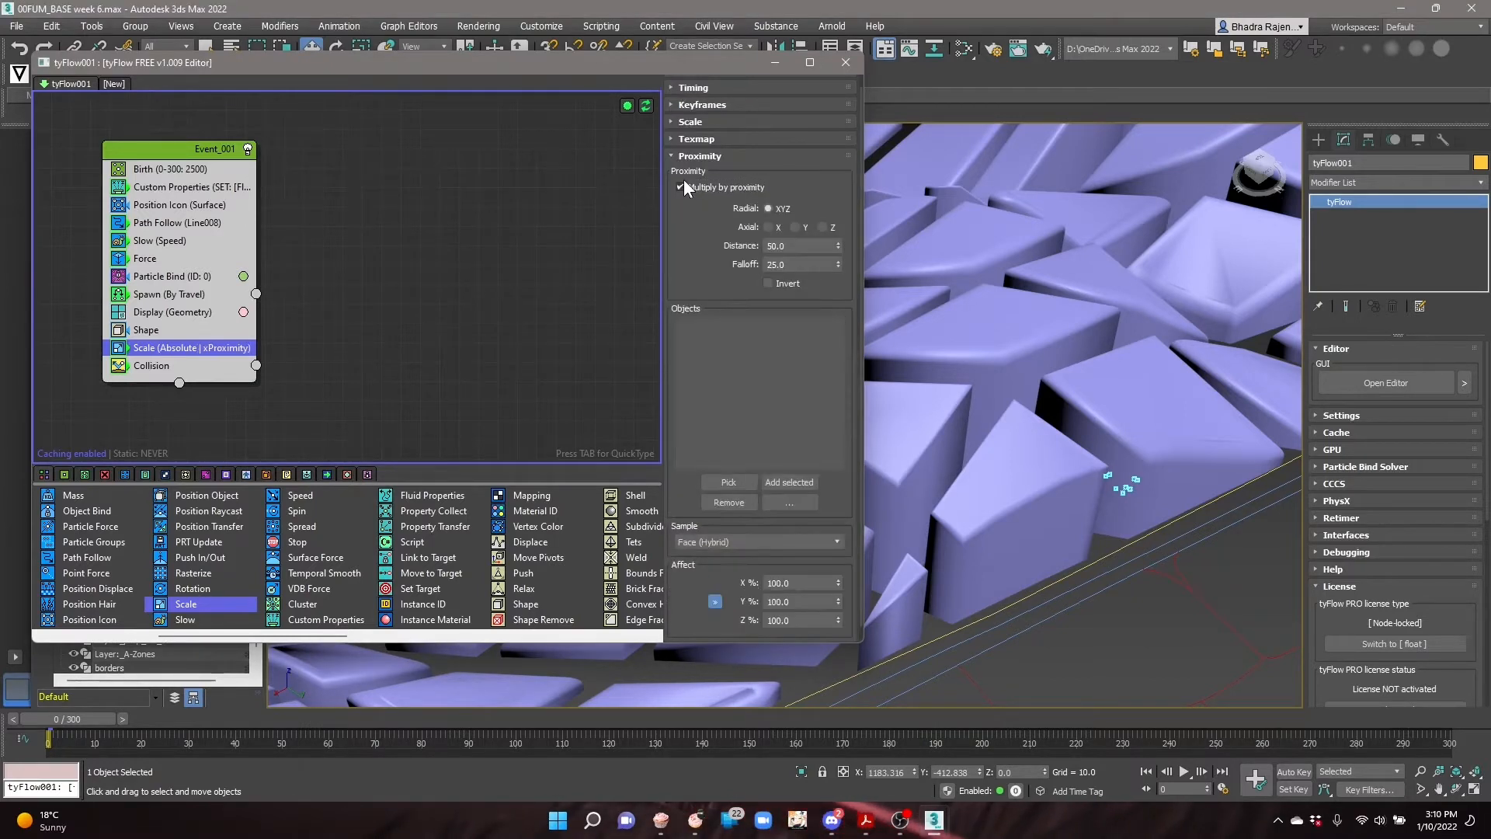
pyautogui.moveTo(591, 63); pyautogui.dragTo(932, 104)
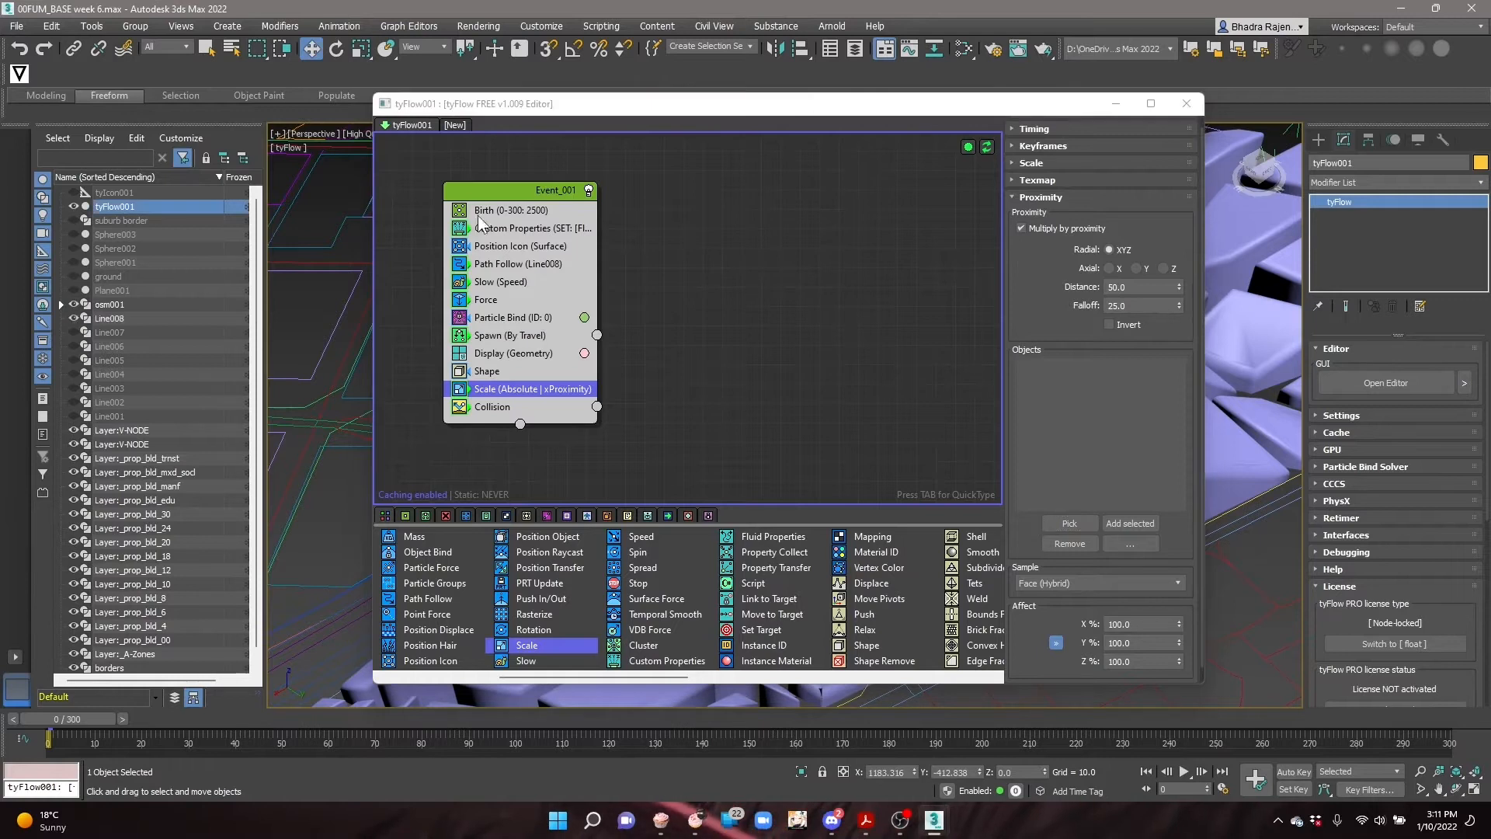
pyautogui.moveTo(845, 111); pyautogui.dragTo(521, 86)
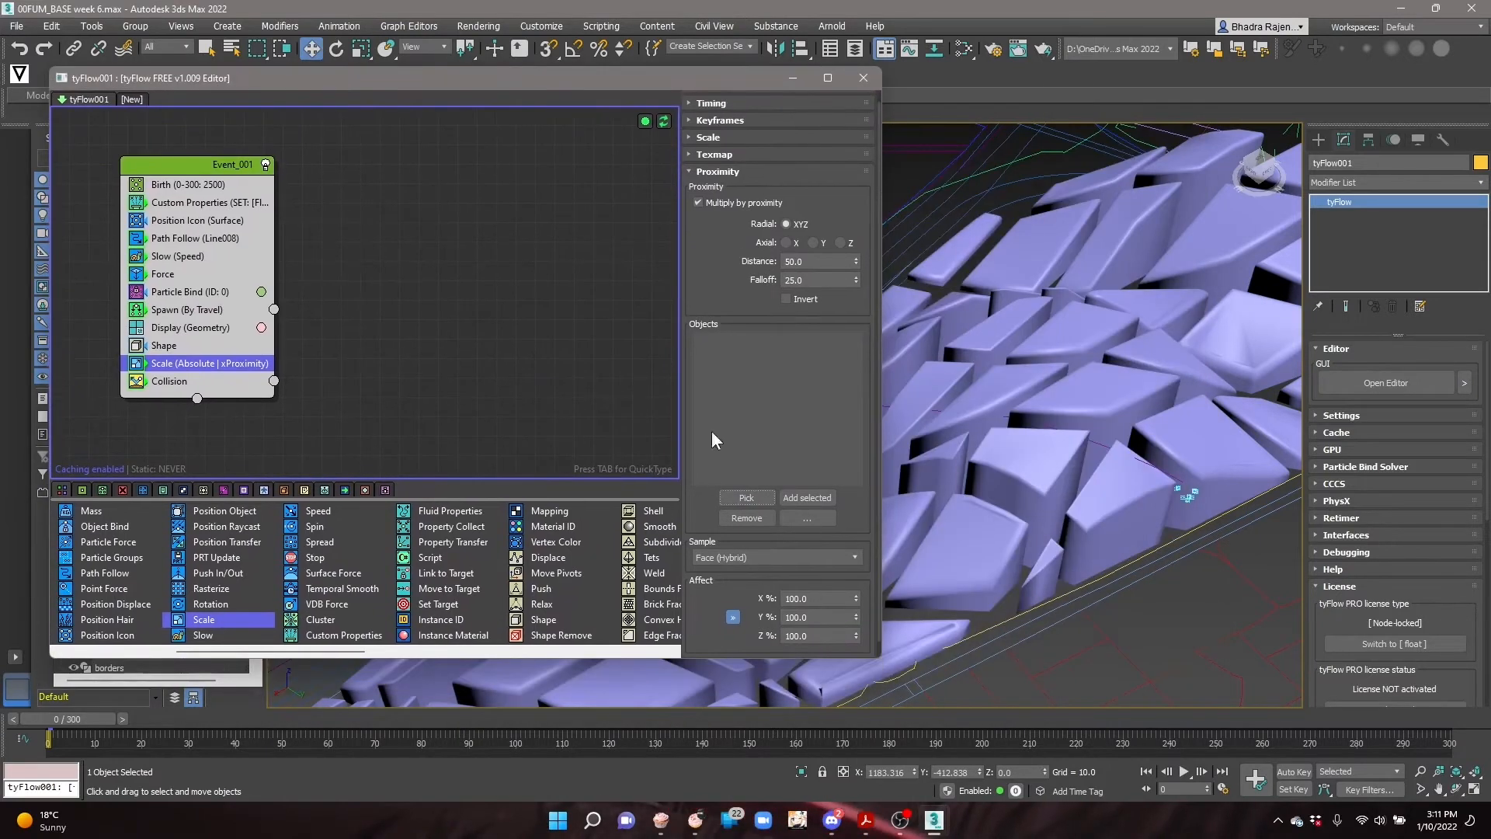
pyautogui.click(747, 498)
pyautogui.scroll(2, 1153, 462)
pyautogui.click(1085, 434)
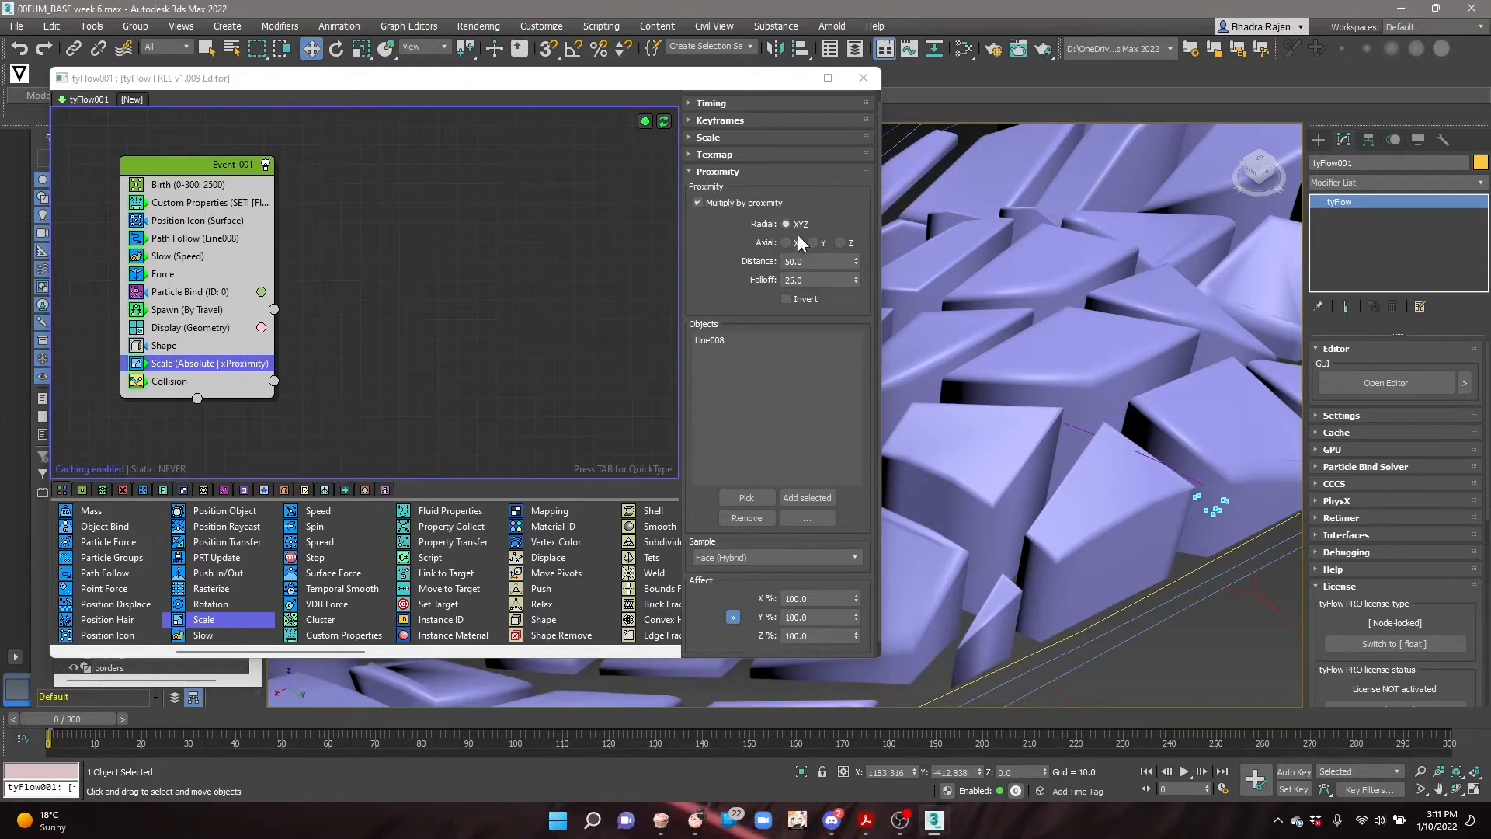
# Set the Scale operator's proximity distance to 5 and falloff to 50.
pyautogui.click(802, 262)
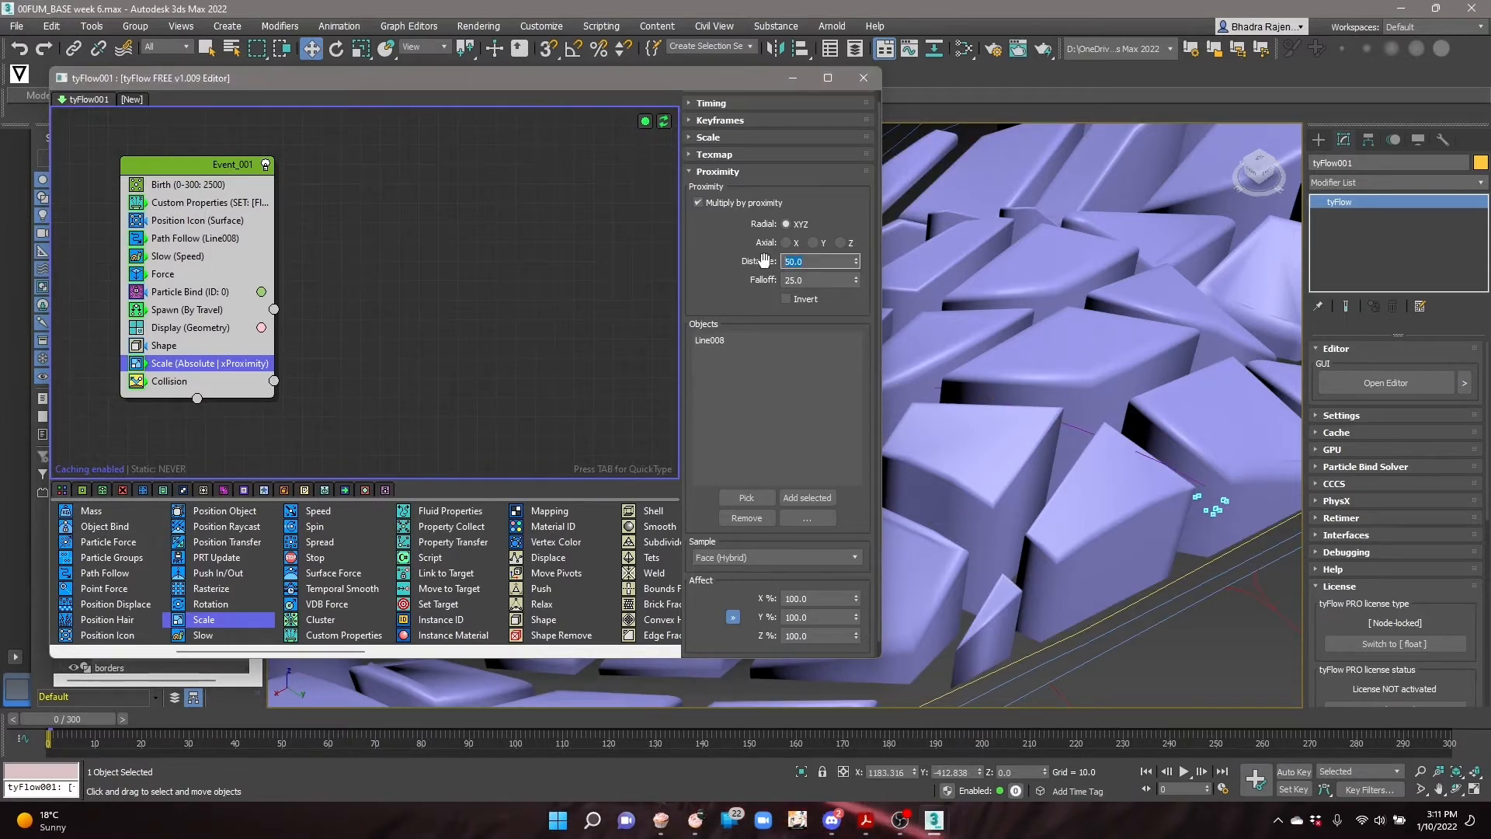
pyautogui.click(823, 280)
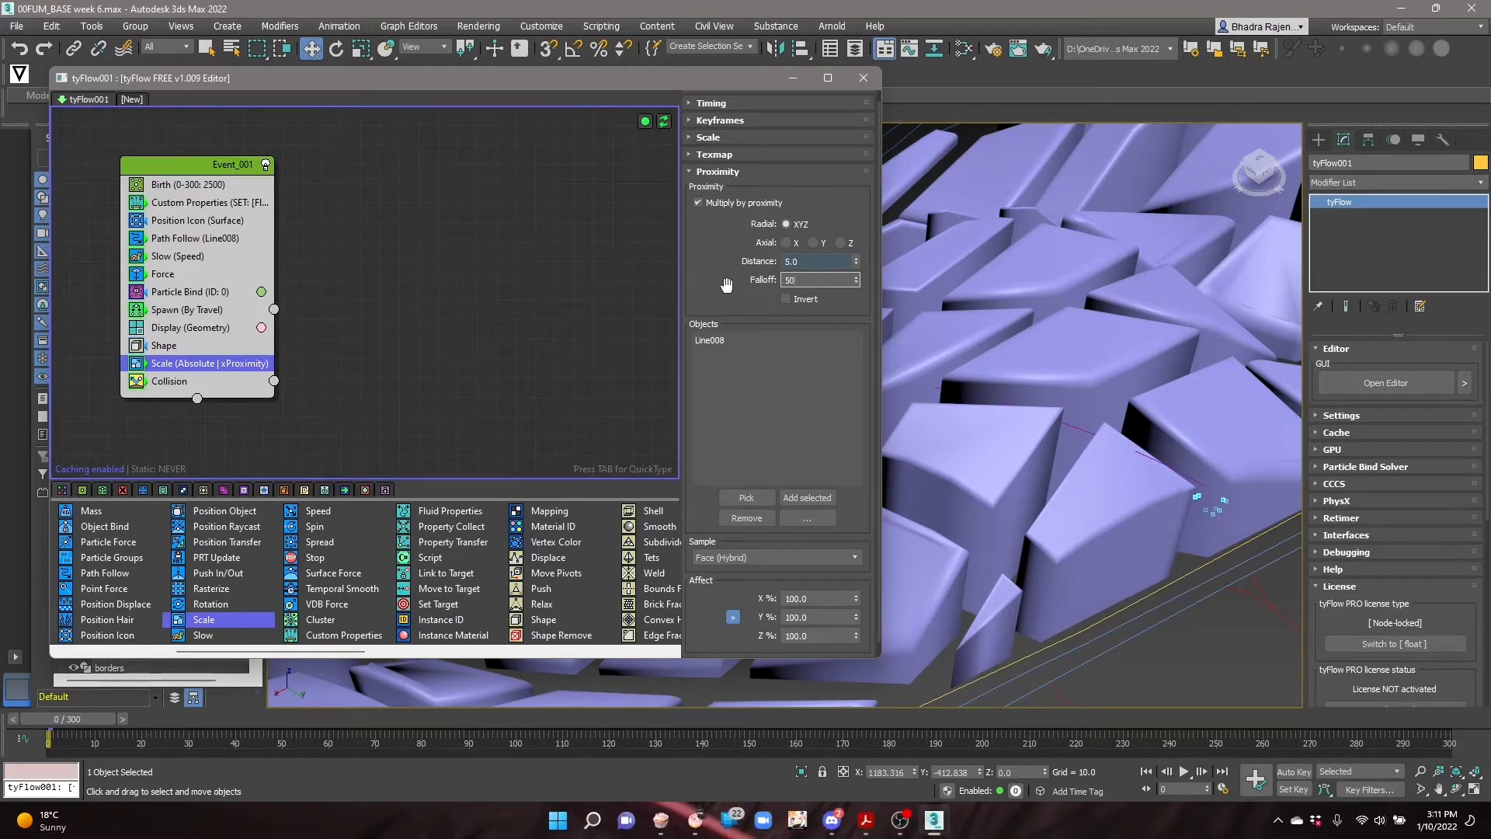
pyautogui.click(835, 264)
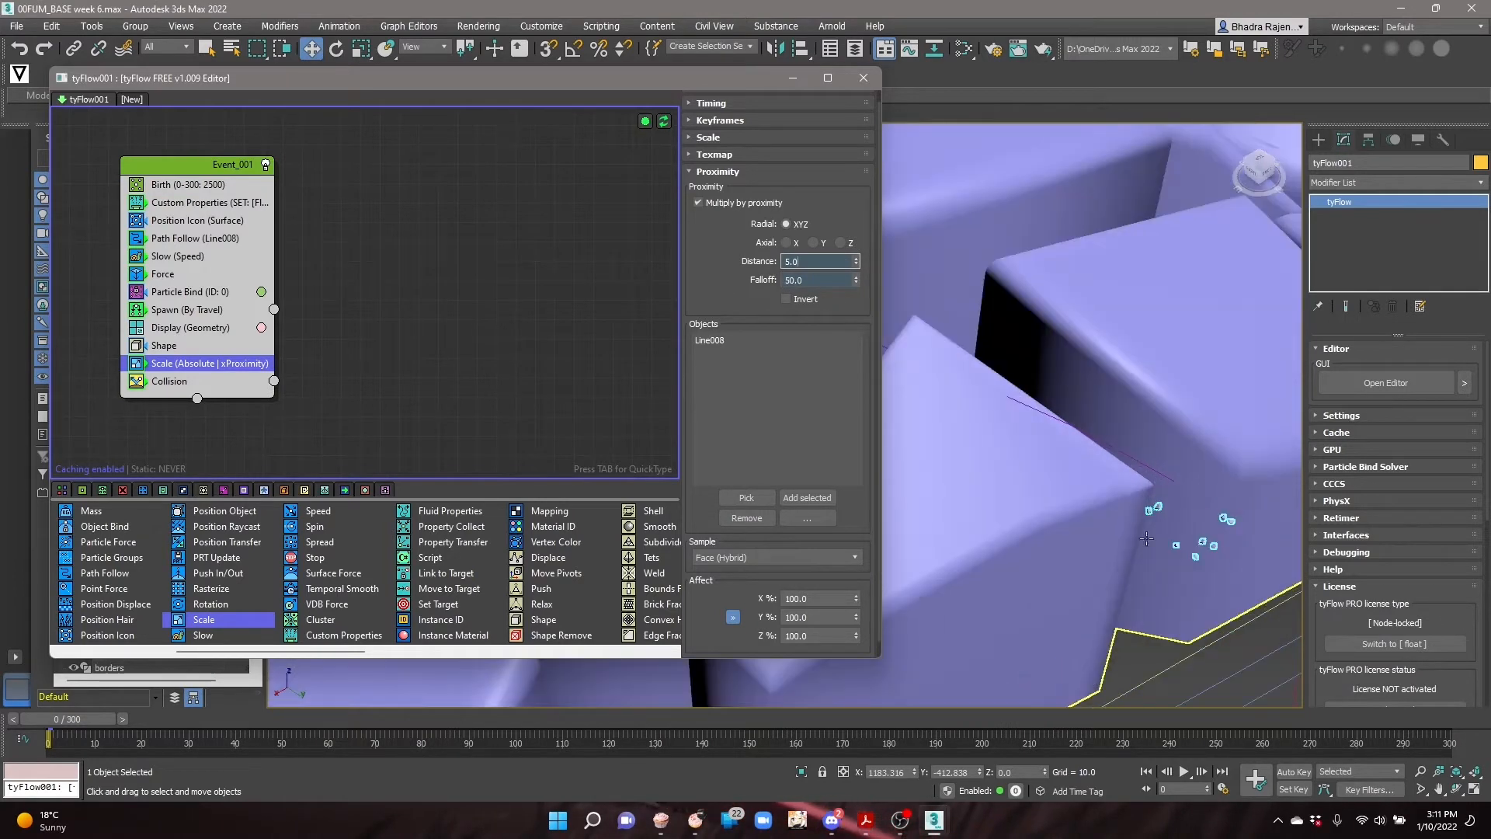
# Scrub the timeline to about frame 226 and examine how the particles scale along the path line.
pyautogui.moveTo(81, 711); pyautogui.dragTo(444, 699)
pyautogui.moveTo(947, 605); pyautogui.dragTo(1201, 335, button='middle')
pyautogui.click(1196, 307)
pyautogui.moveTo(438, 720); pyautogui.dragTo(857, 691)
pyautogui.press('w')
pyautogui.click(1200, 394)
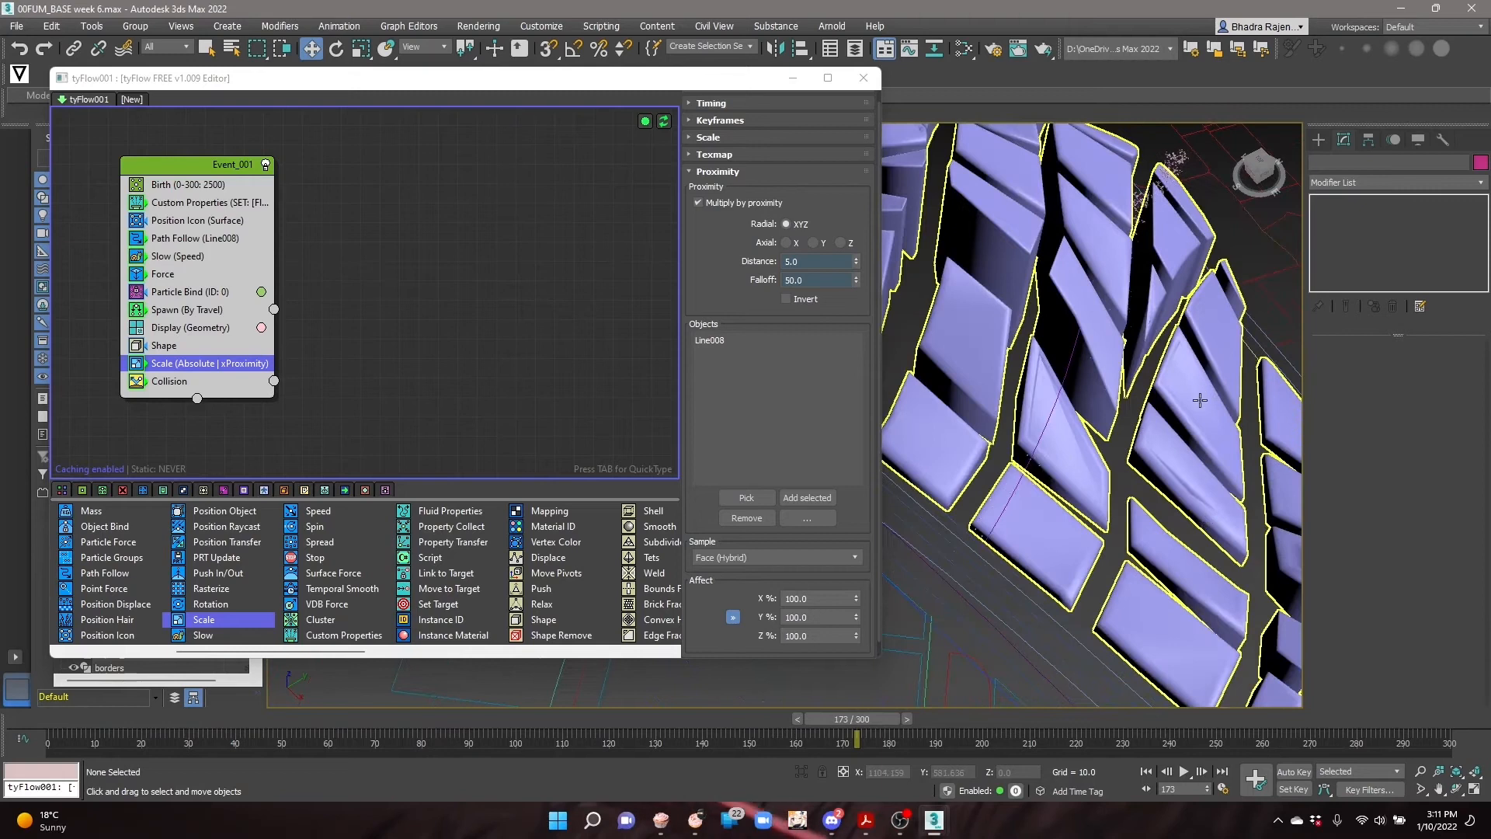
pyautogui.moveTo(883, 721); pyautogui.dragTo(1116, 697)
pyautogui.scroll(5, 1016, 485)
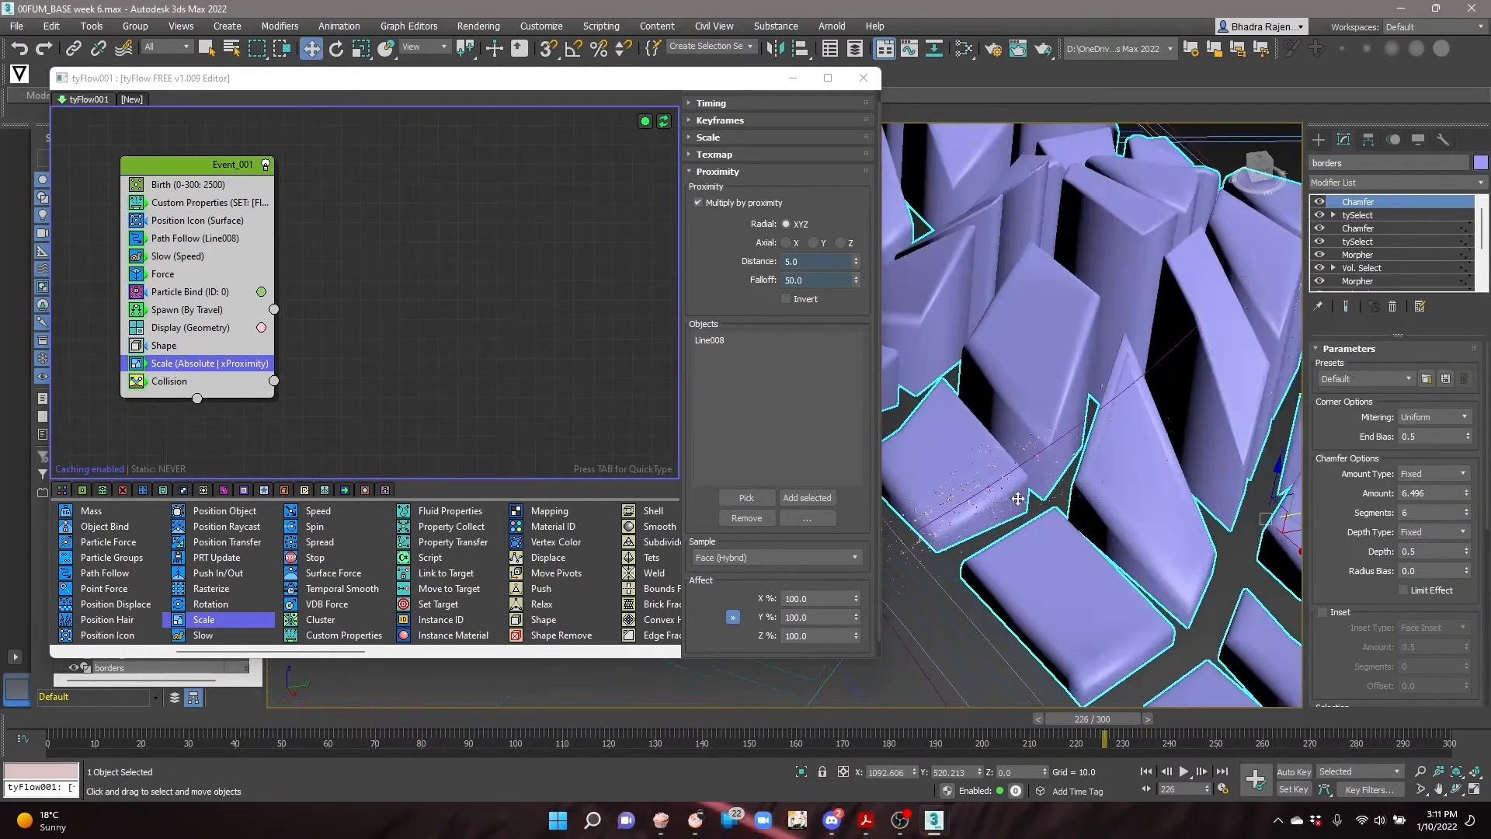
pyautogui.scroll(-5, 1016, 484)
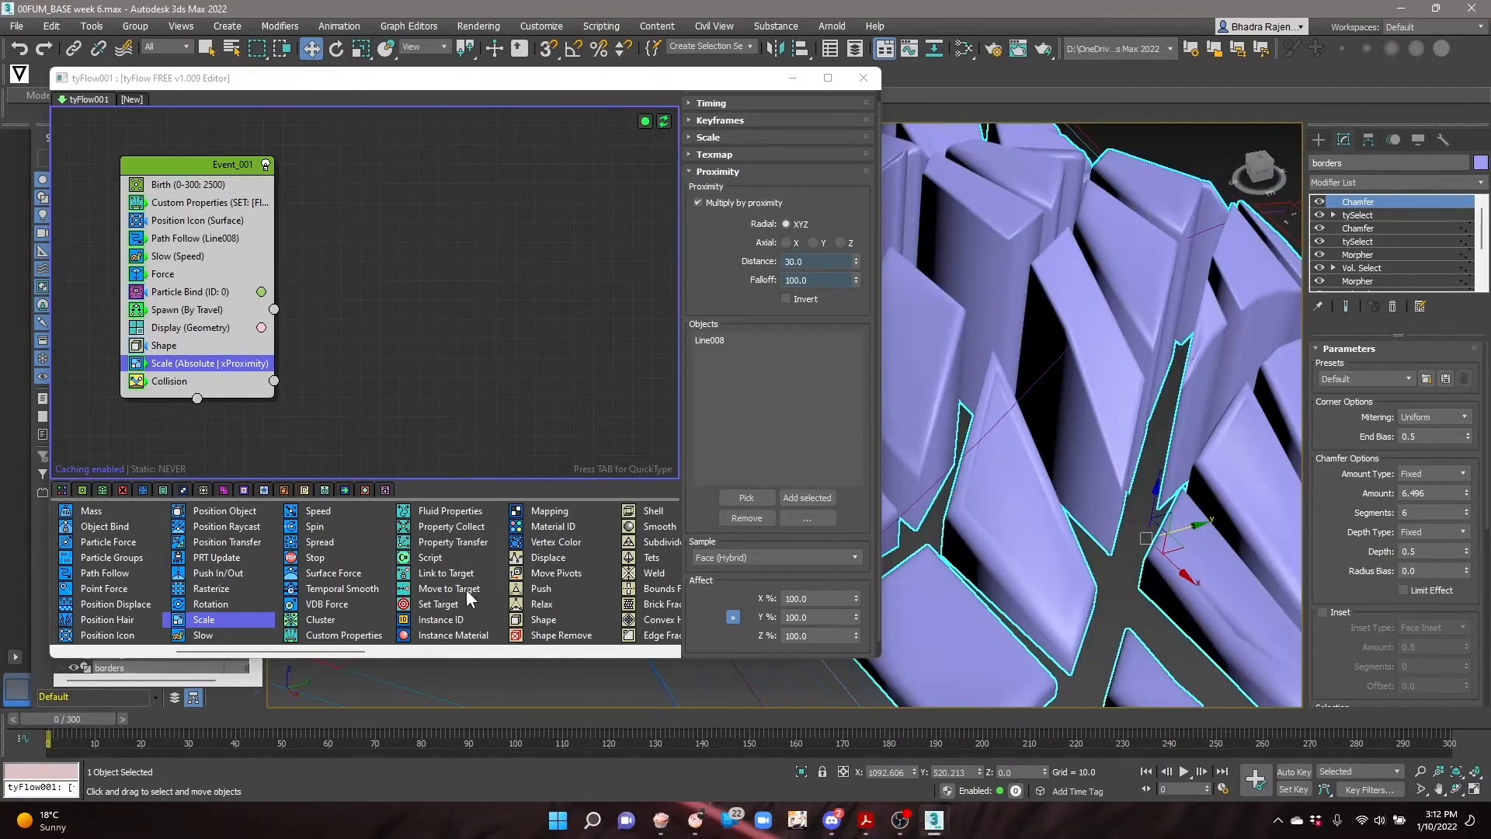
# Add a Mapping operator to Event_001 between Scale and Collision and set its timing to Continuous.
pyautogui.moveTo(542, 511); pyautogui.dragTo(241, 387)
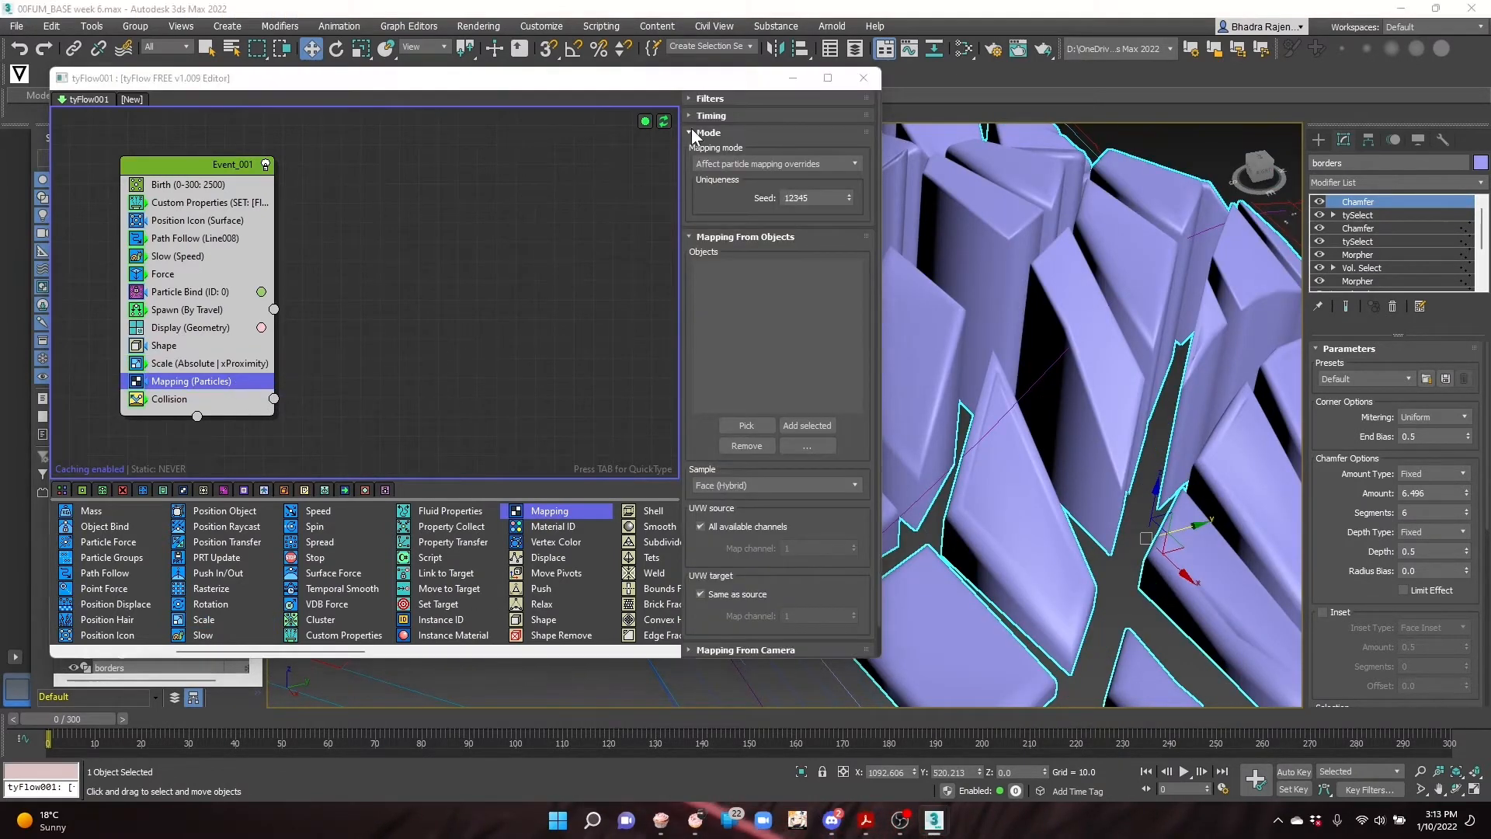
pyautogui.click(691, 132)
pyautogui.click(688, 115)
pyautogui.click(724, 137)
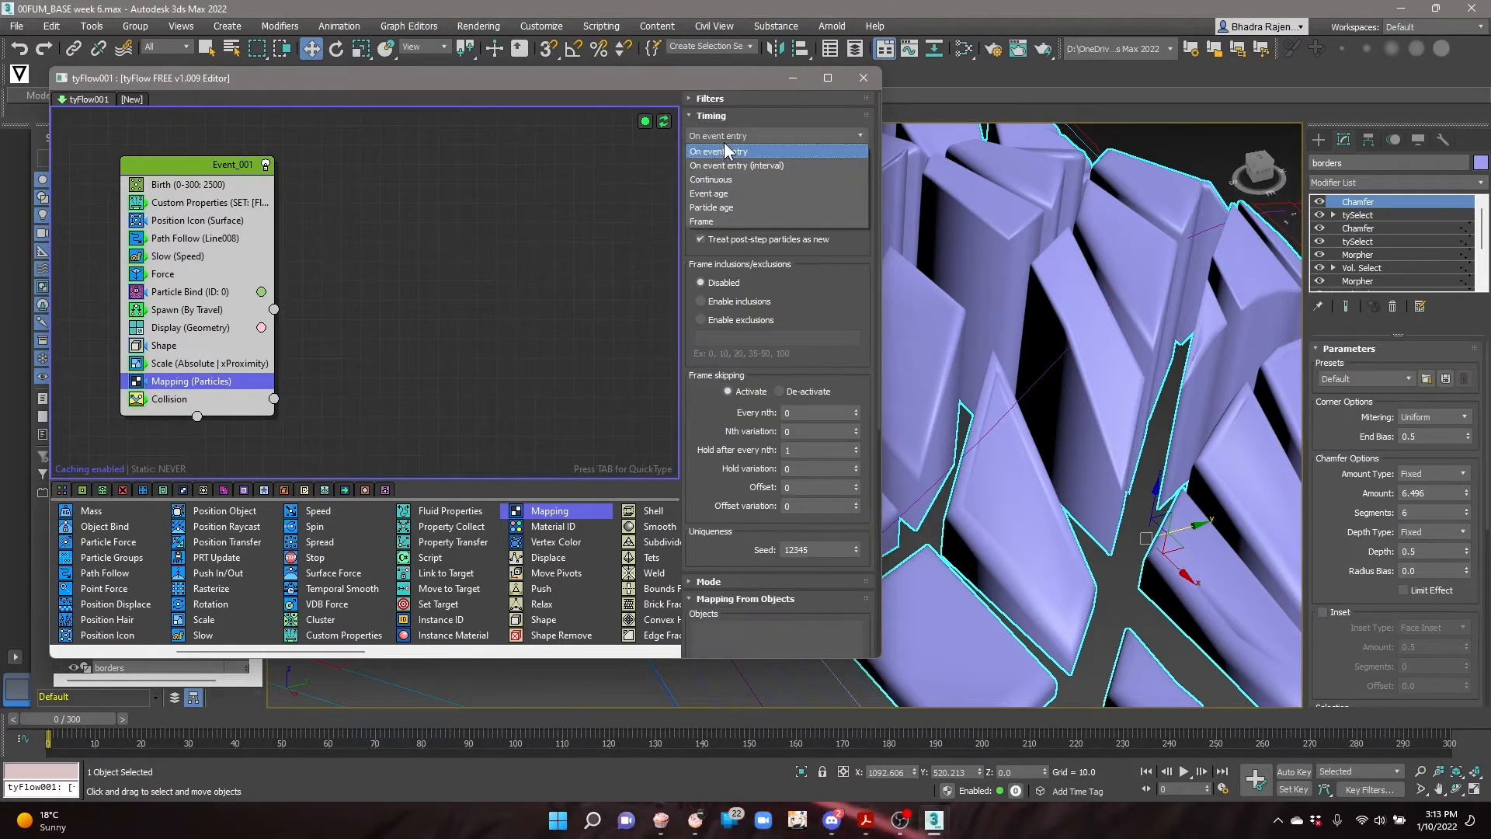
pyautogui.click(723, 180)
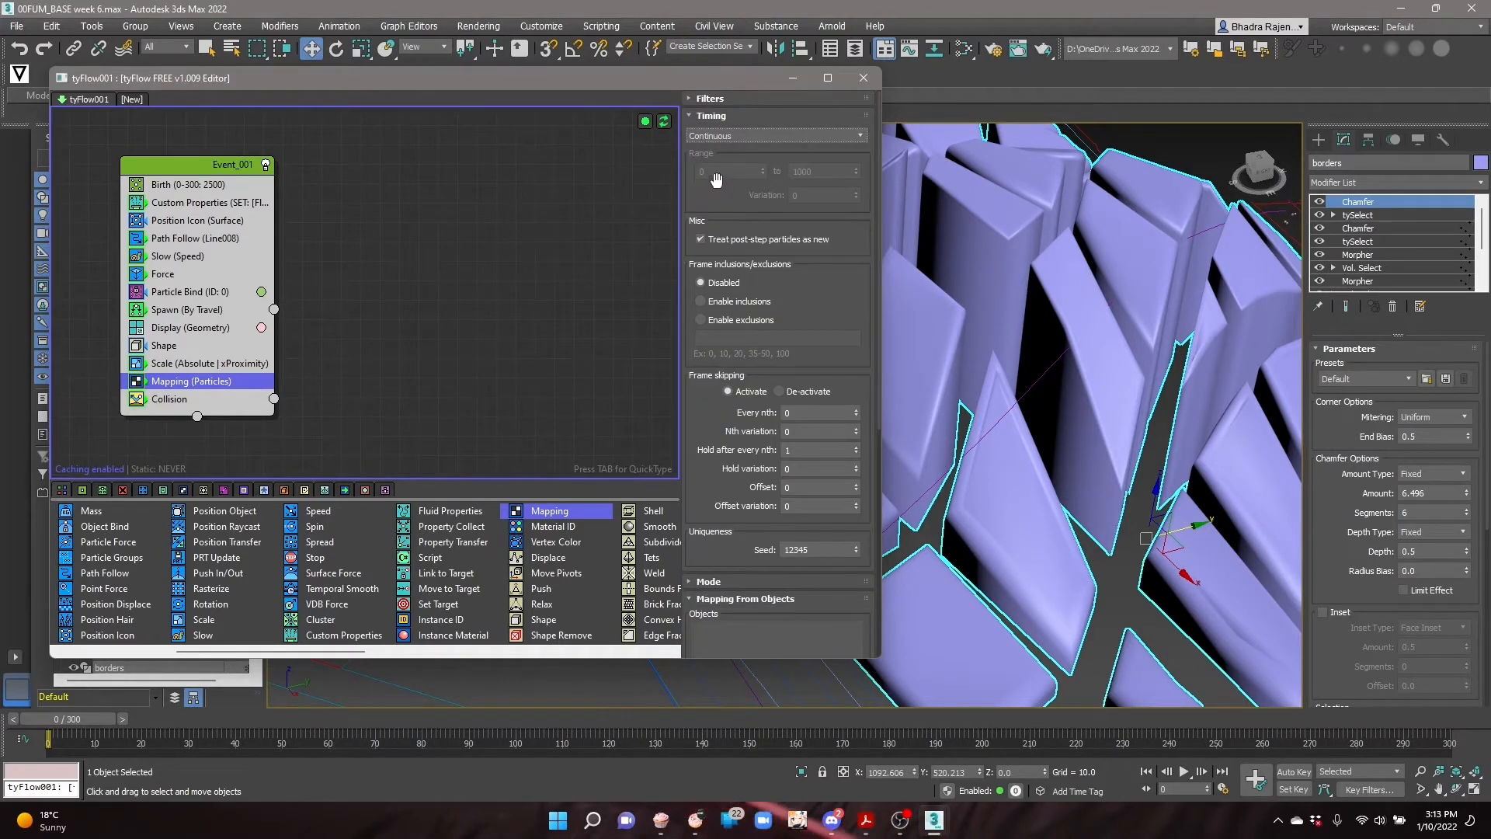
pyautogui.click(689, 115)
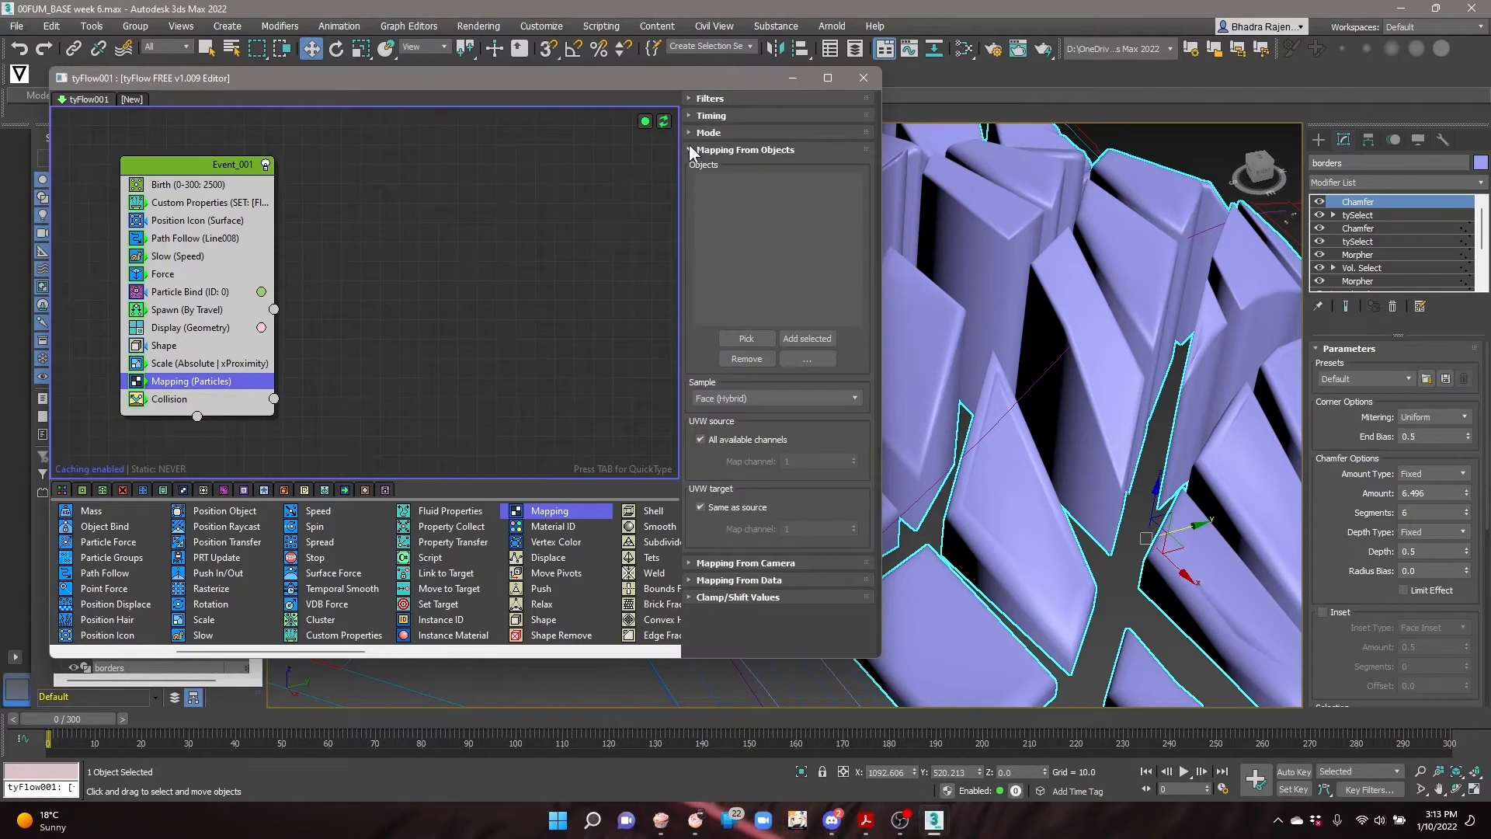
# Set the Mapping operator to map from a custom float, using the scale channel.
pyautogui.click(691, 151)
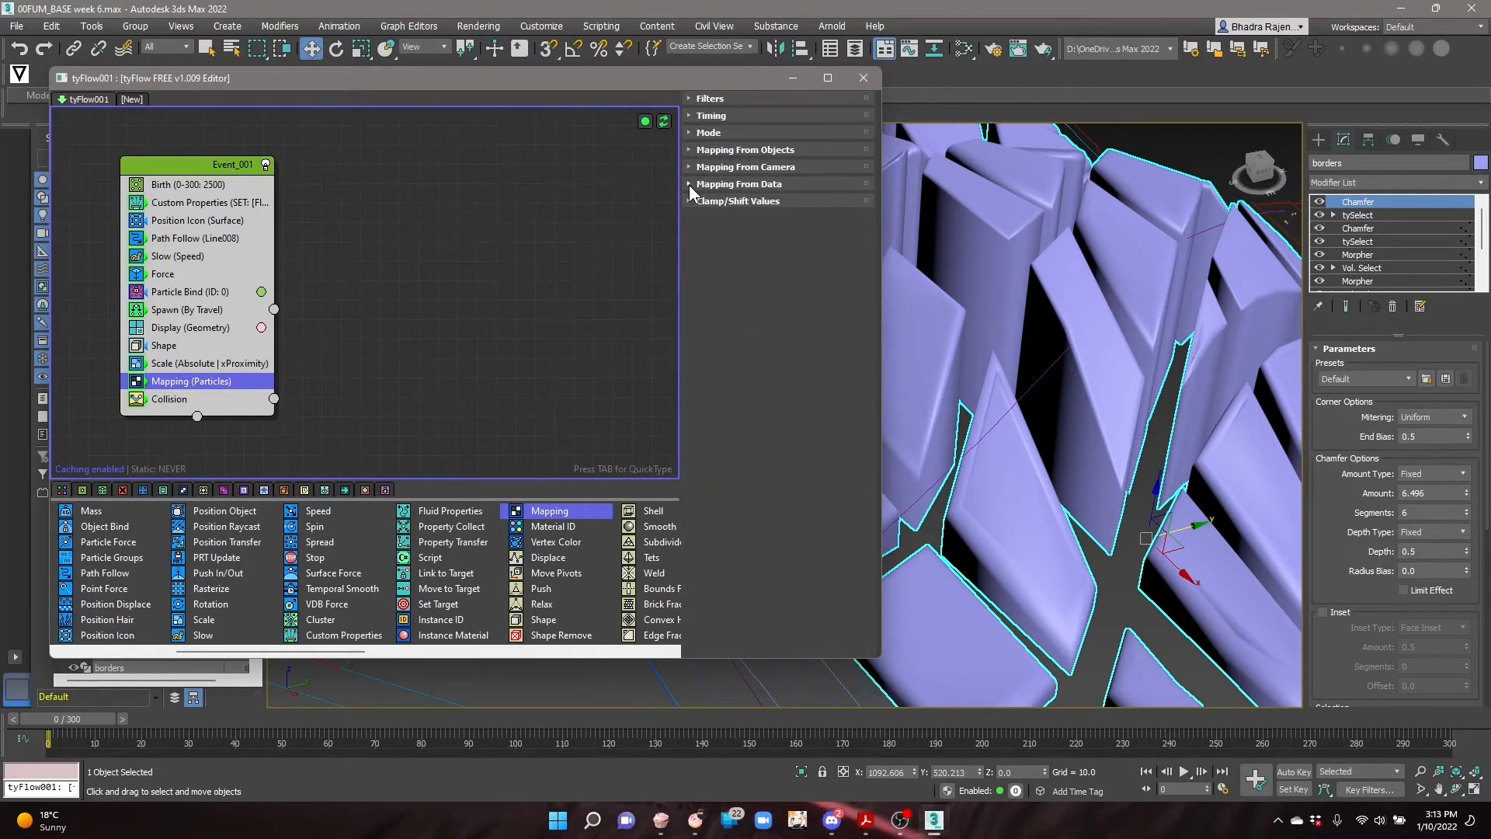
pyautogui.click(689, 184)
pyautogui.click(746, 215)
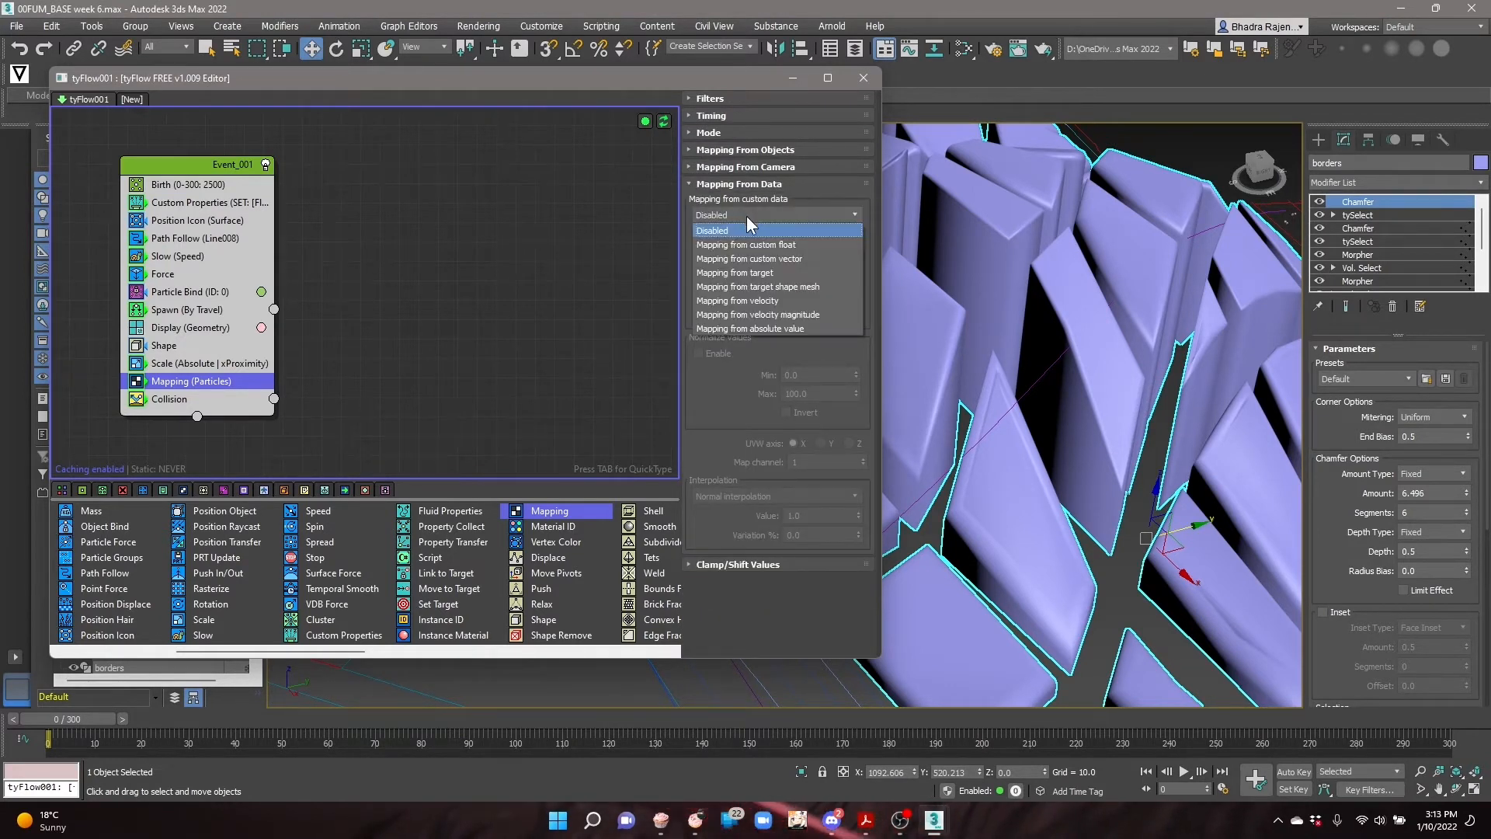
pyautogui.click(762, 243)
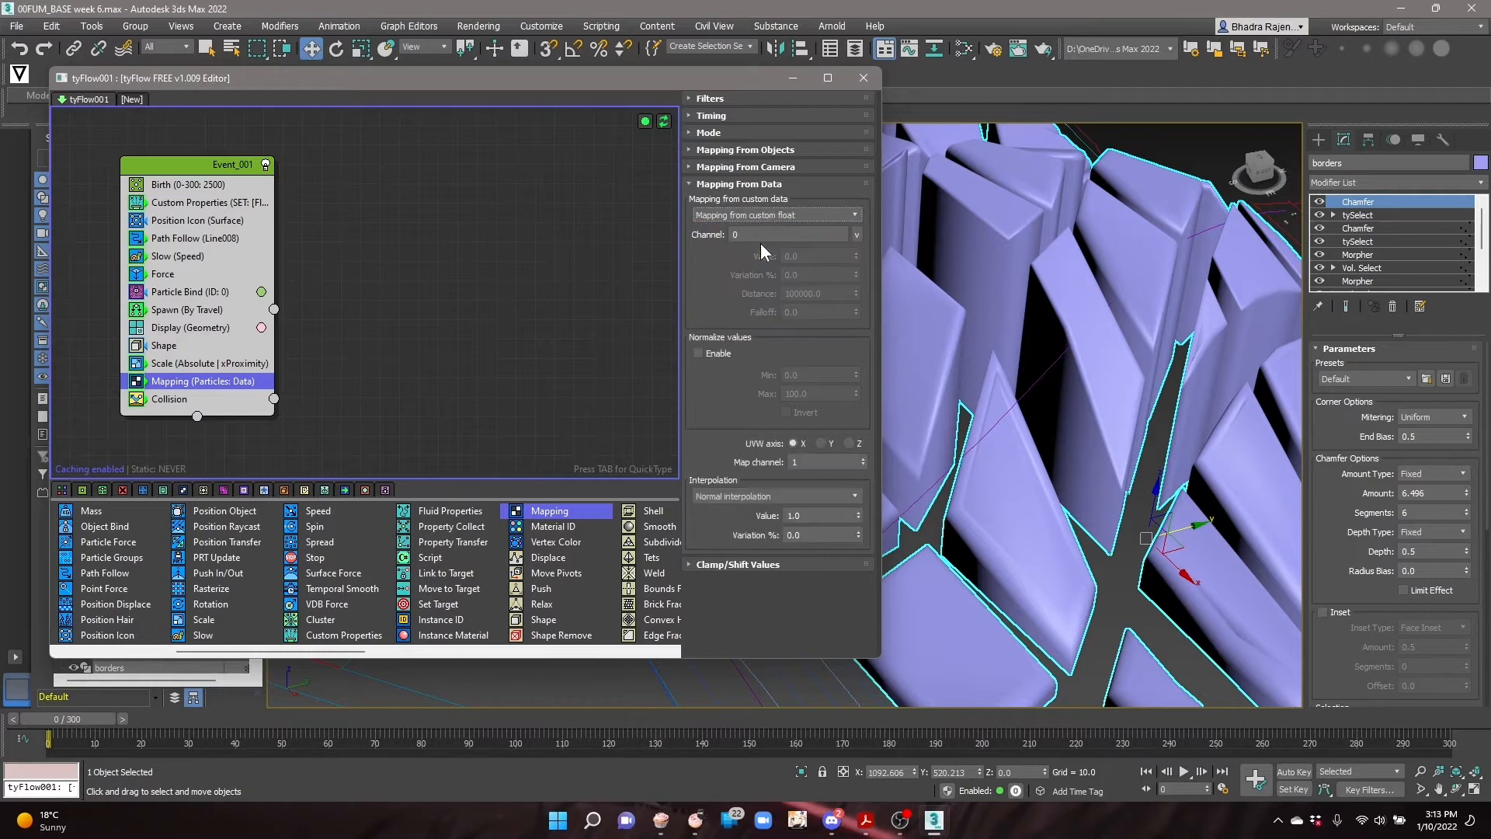
pyautogui.click(856, 235)
pyautogui.click(874, 267)
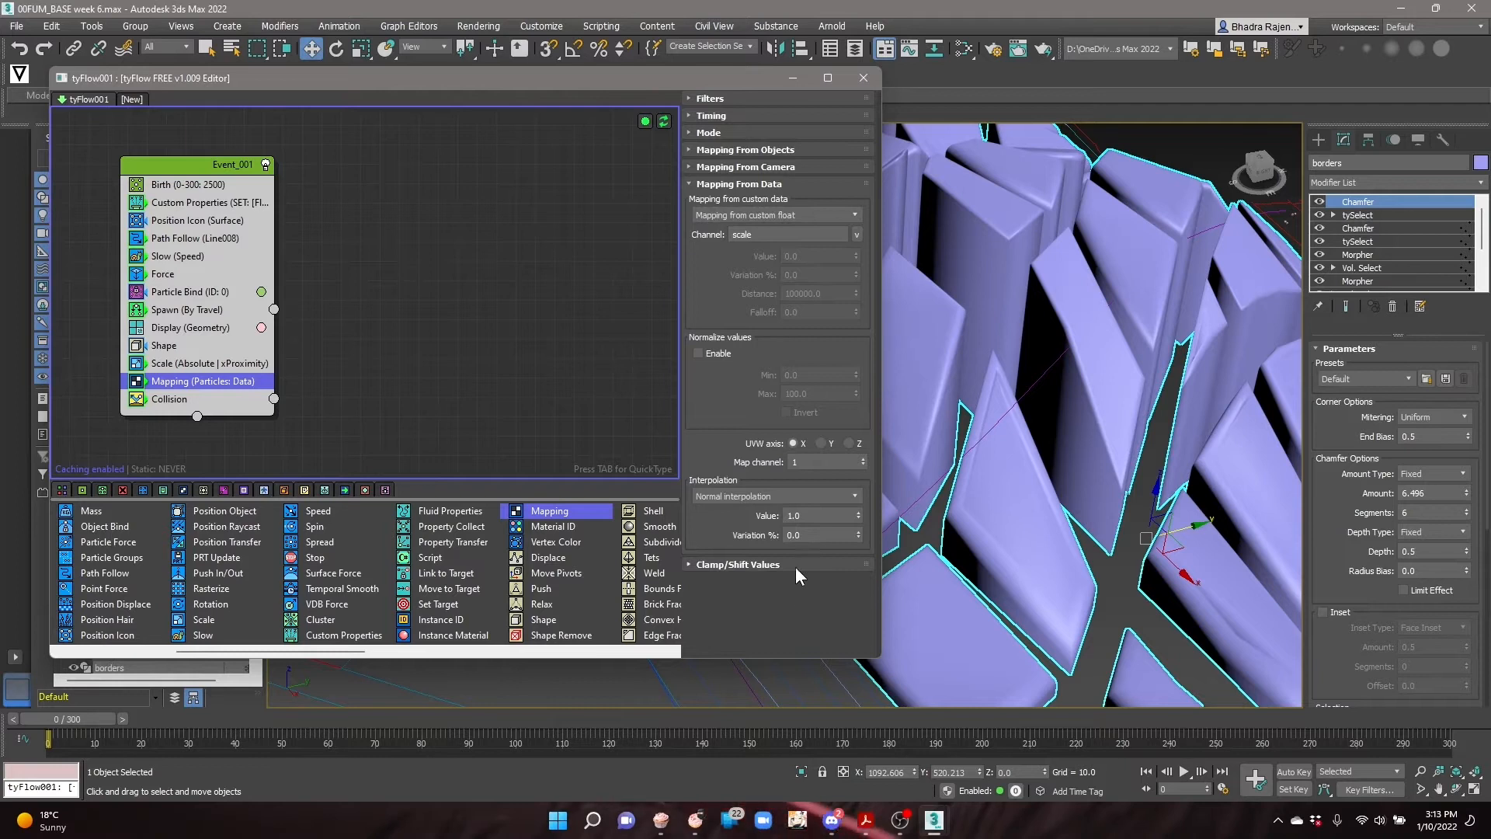
# Open the Slate Material Editor and add a Gradient map to the empty view.
pyautogui.click(963, 52)
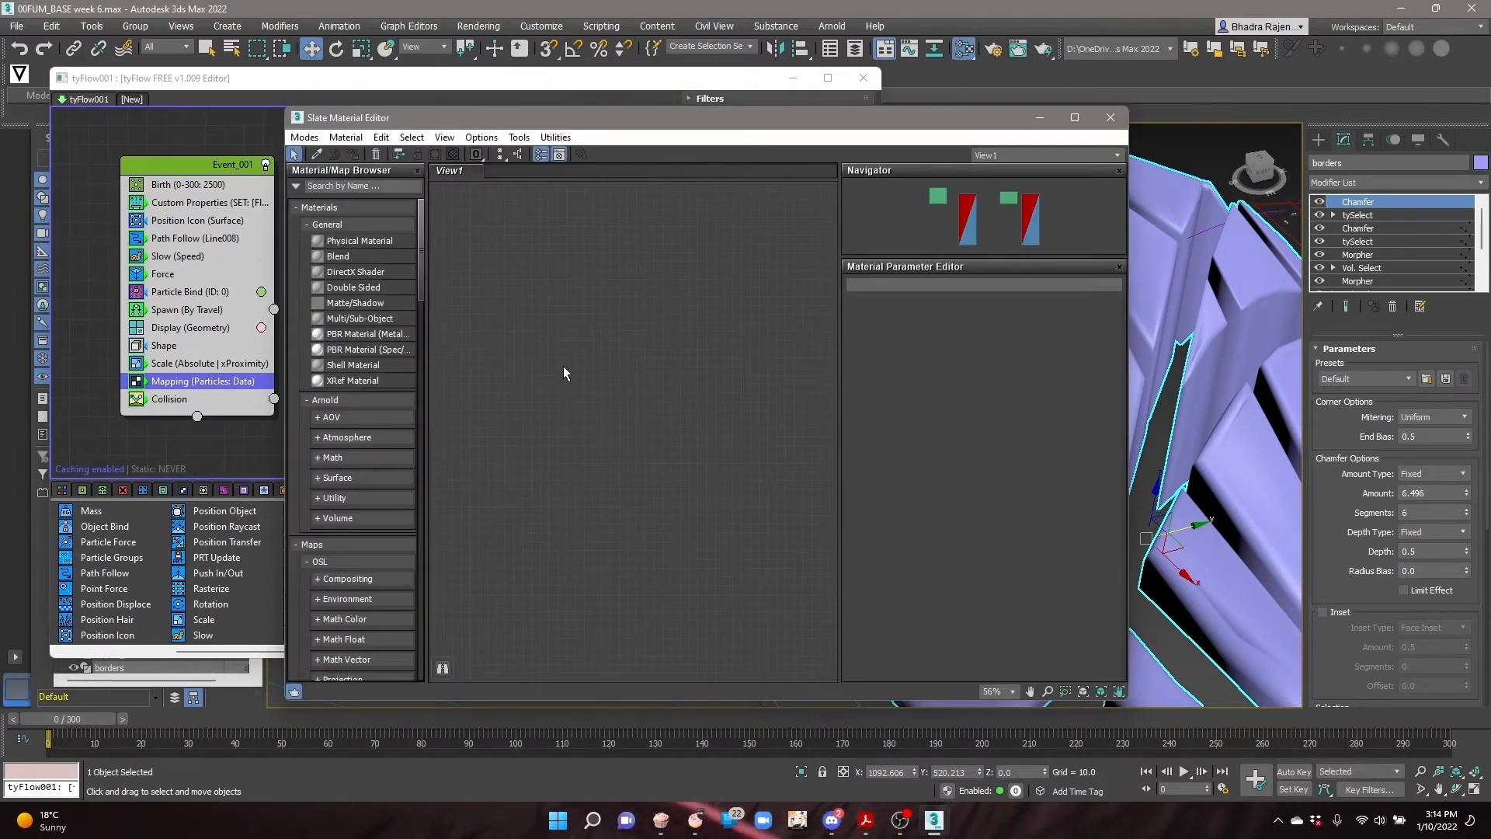
pyautogui.rightClick(589, 328)
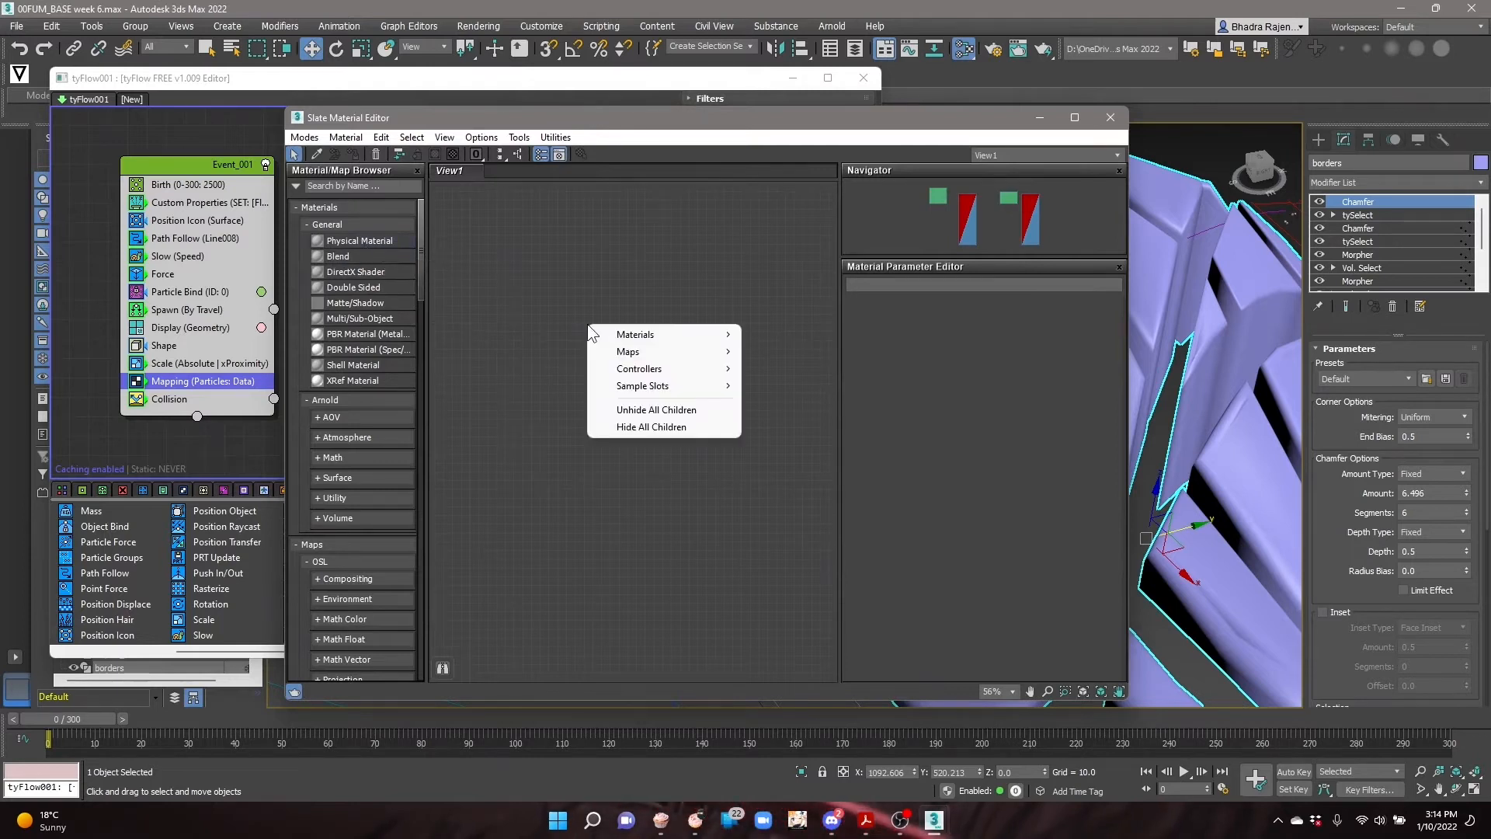
pyautogui.moveTo(660, 351)
pyautogui.moveTo(812, 364)
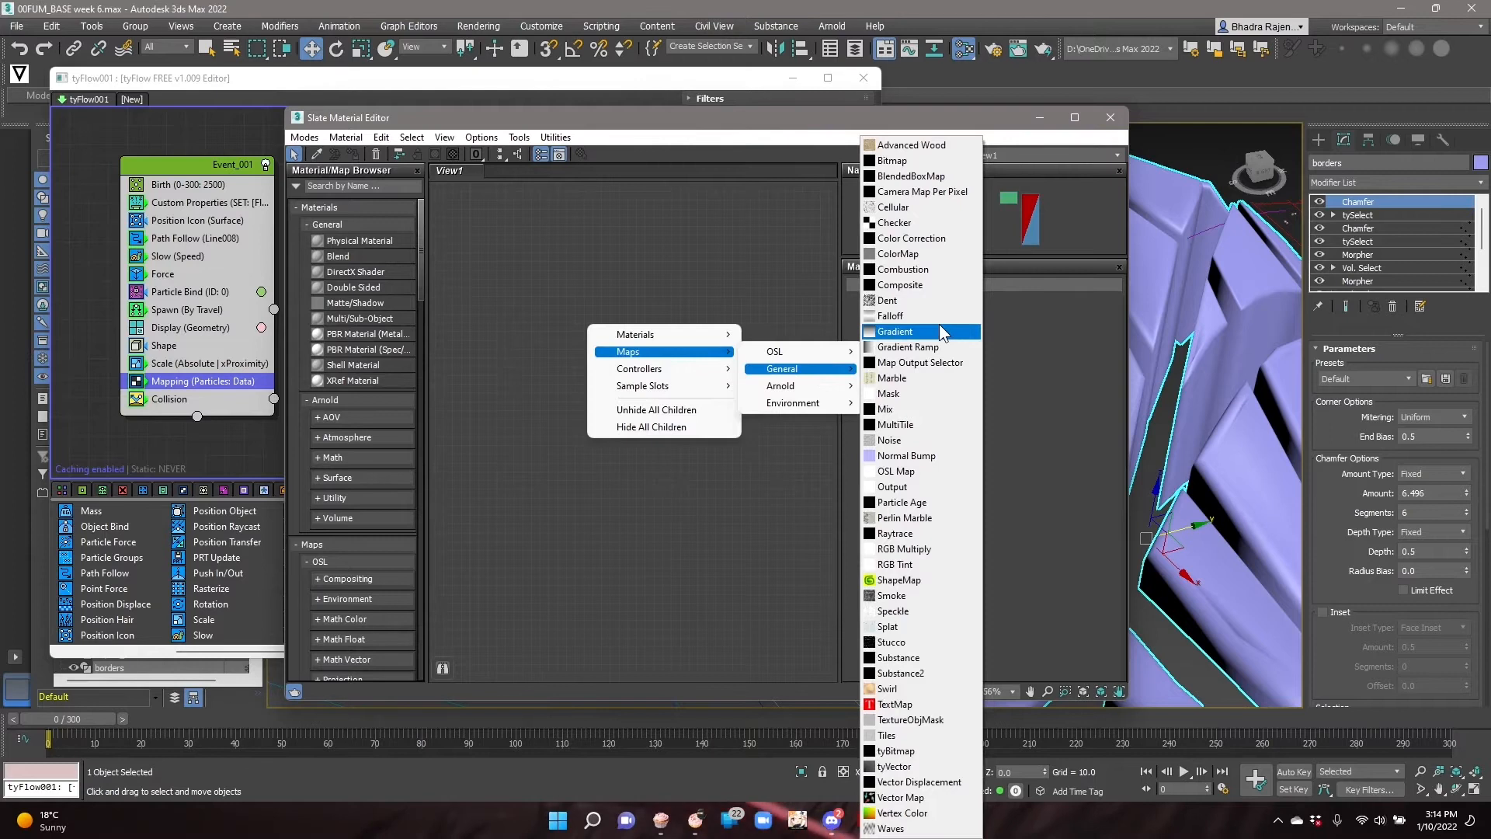
pyautogui.click(942, 330)
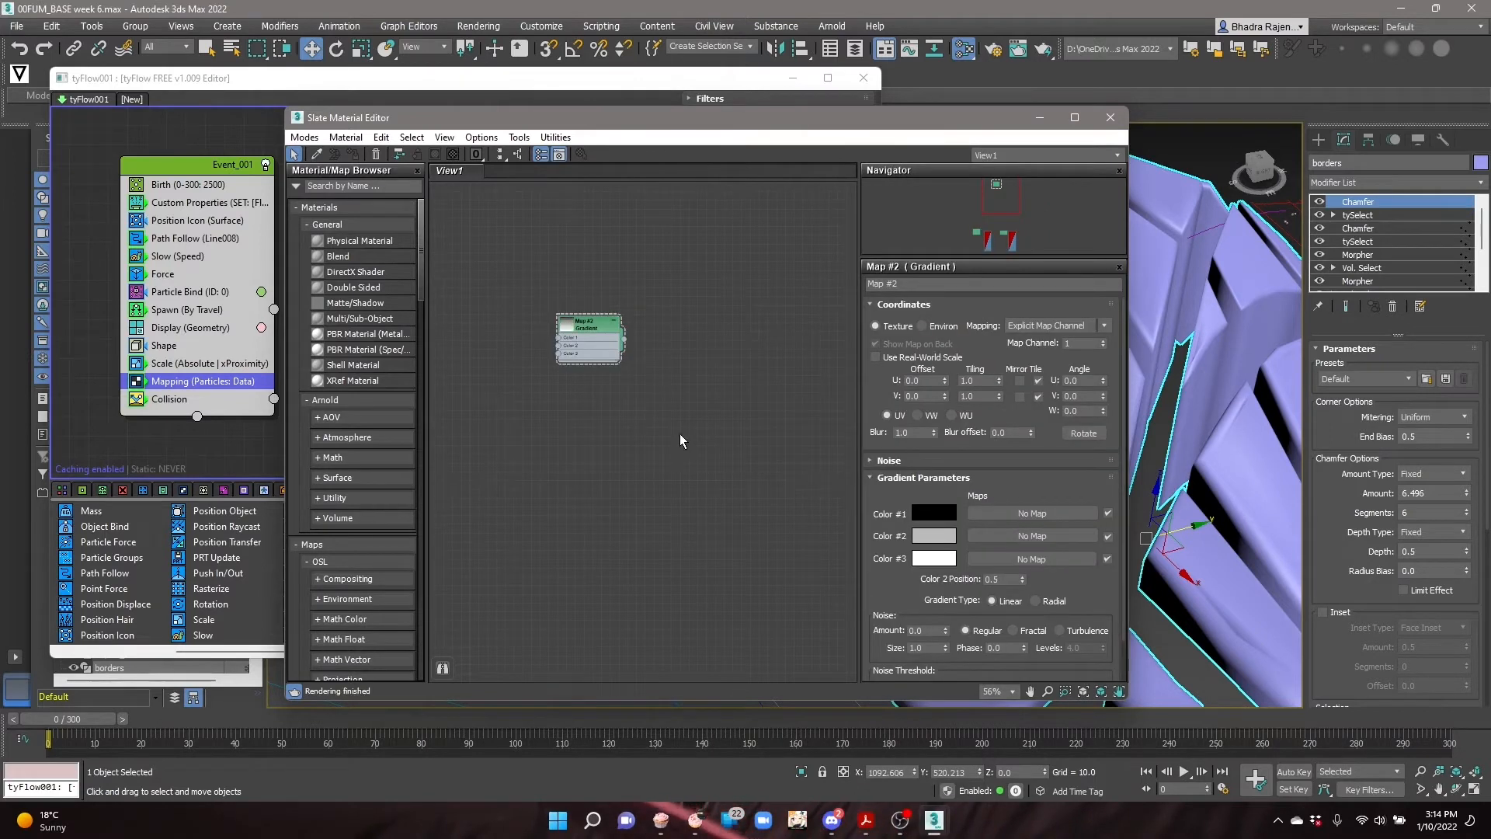
# Set the Gradient map's coordinates to the WU axes.
pyautogui.click(567, 340)
pyautogui.scroll(5, 567, 340)
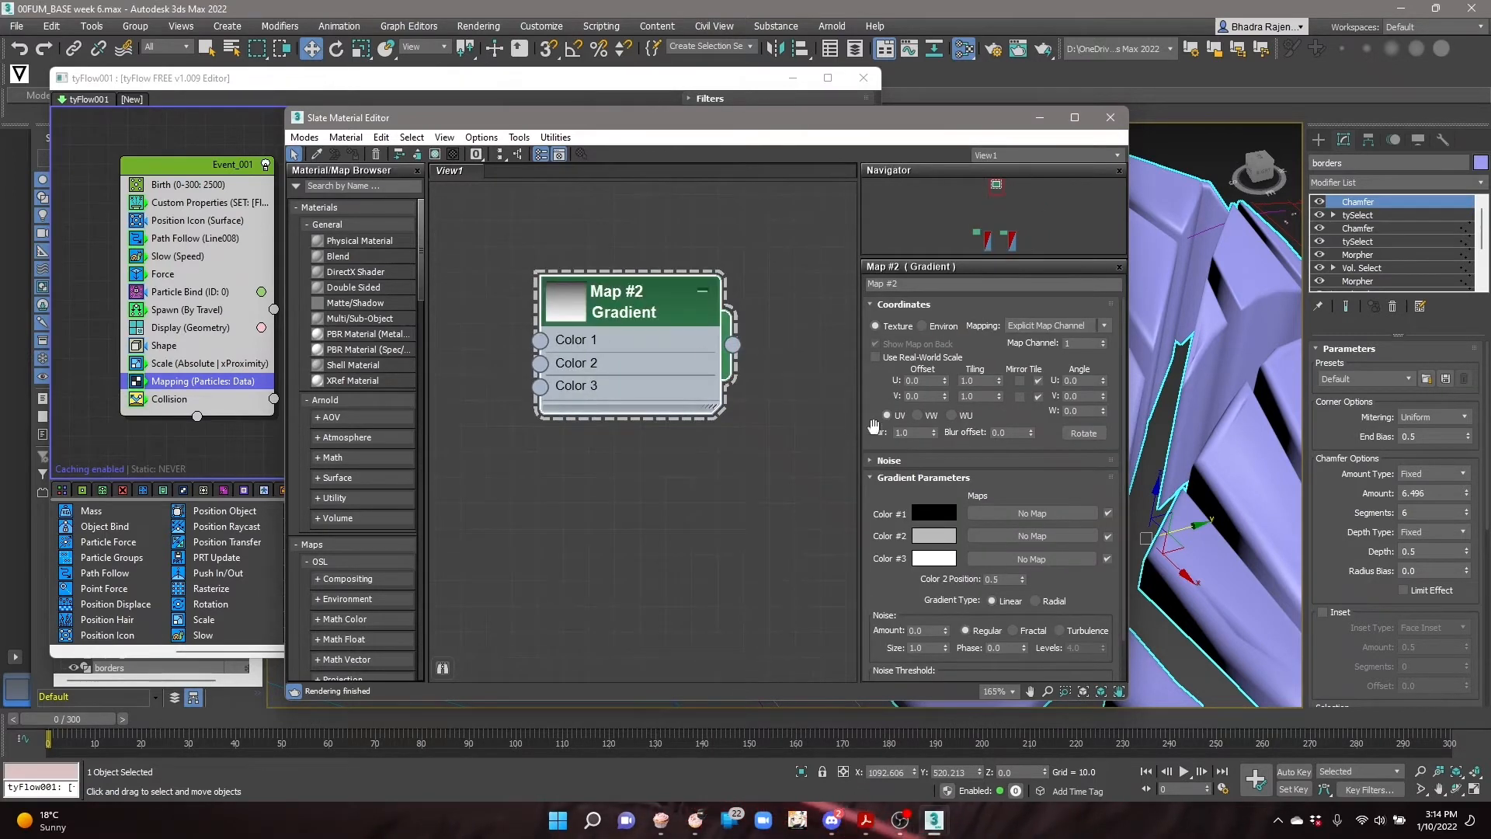
pyautogui.click(919, 416)
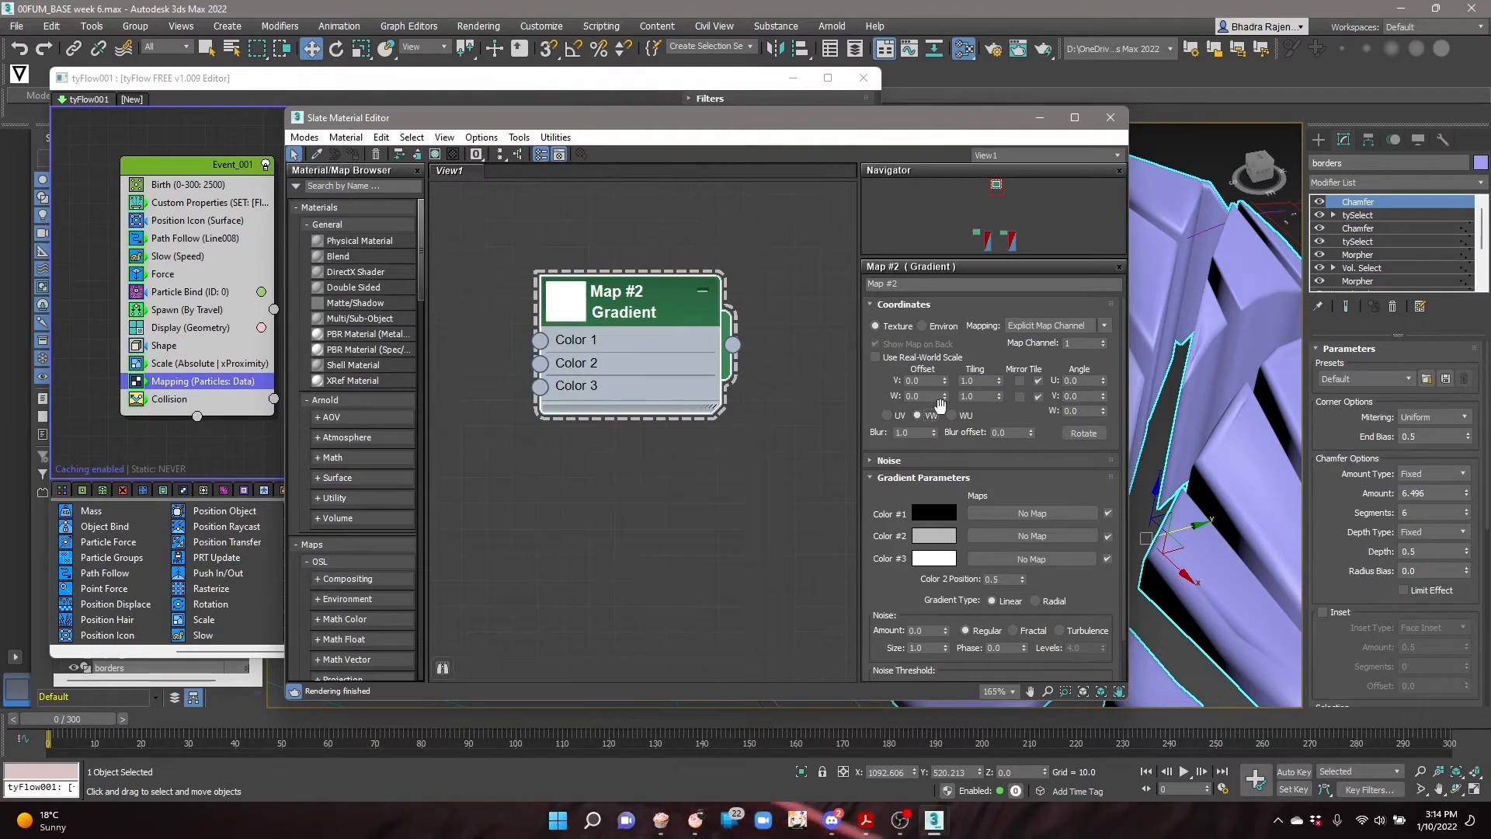
pyautogui.click(952, 416)
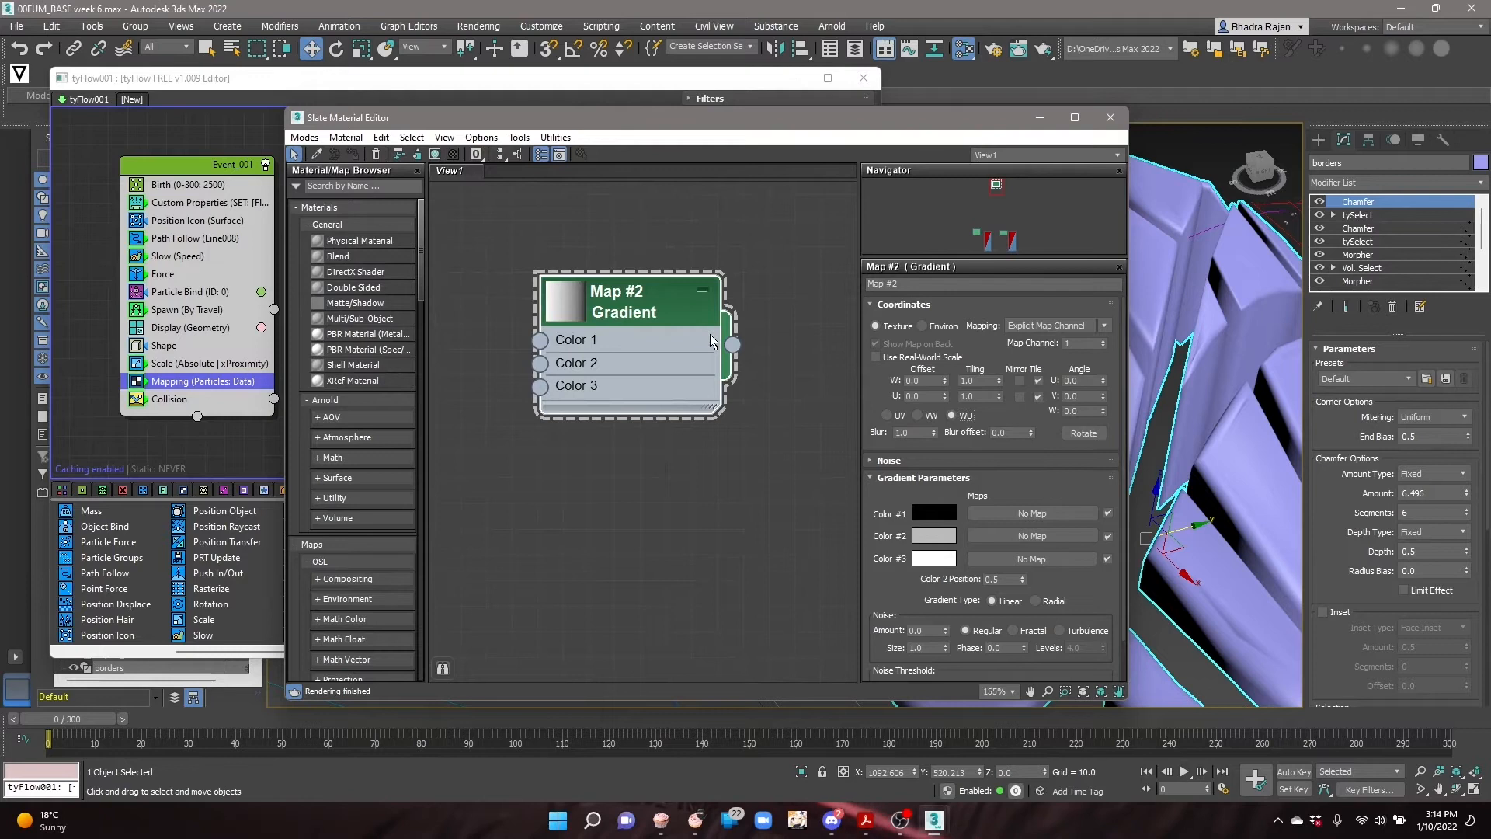
pyautogui.scroll(-3, 711, 341)
# Set the Gradient map's Color 1 to red.
pyautogui.click(940, 514)
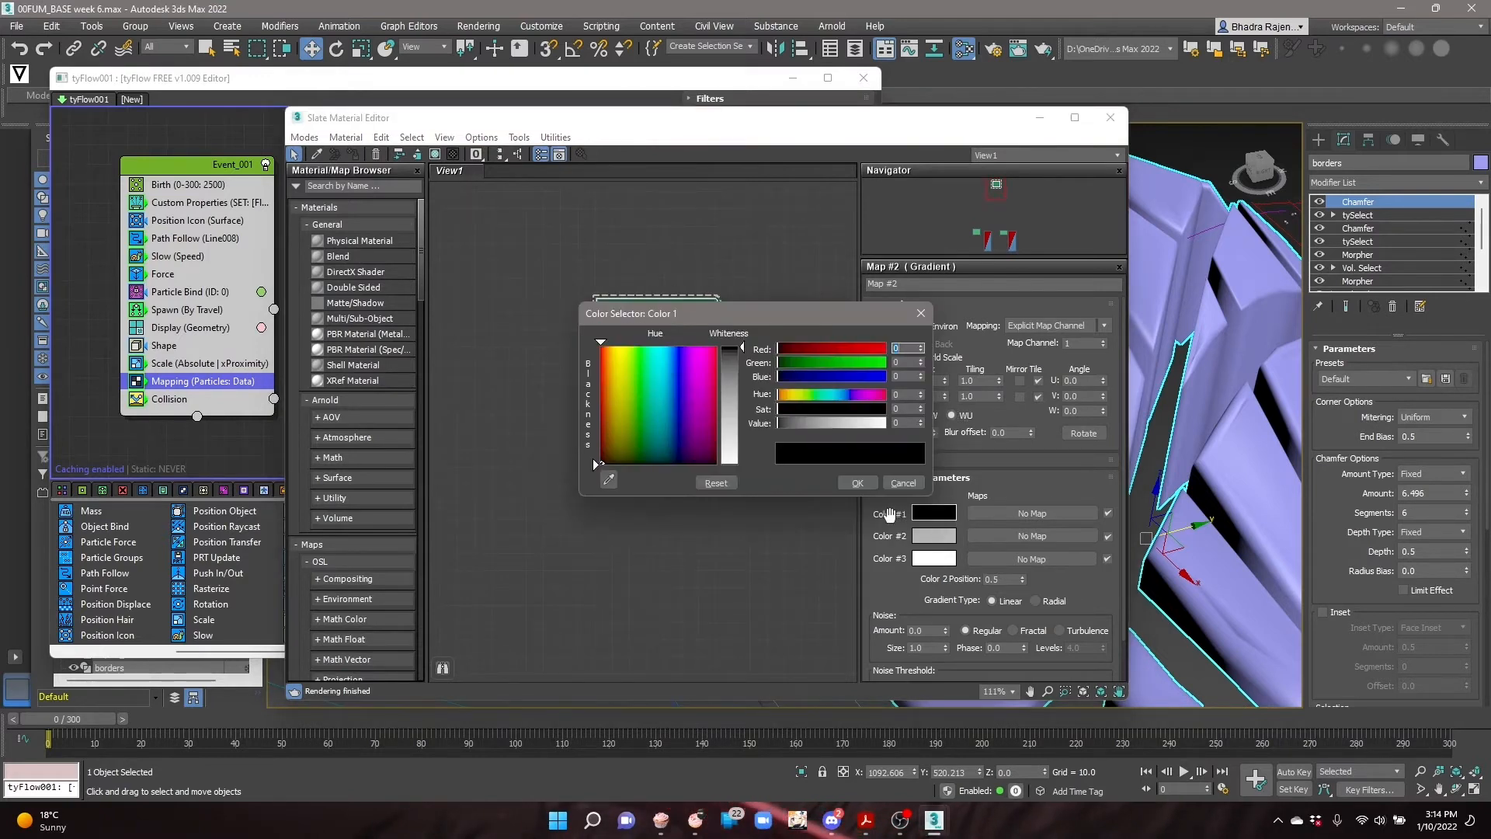
pyautogui.moveTo(859, 349); pyautogui.dragTo(898, 379)
pyautogui.click(858, 483)
# Set the Gradient map's Color 2 to an orange of about red 218, green 56, blue 13.
pyautogui.click(921, 537)
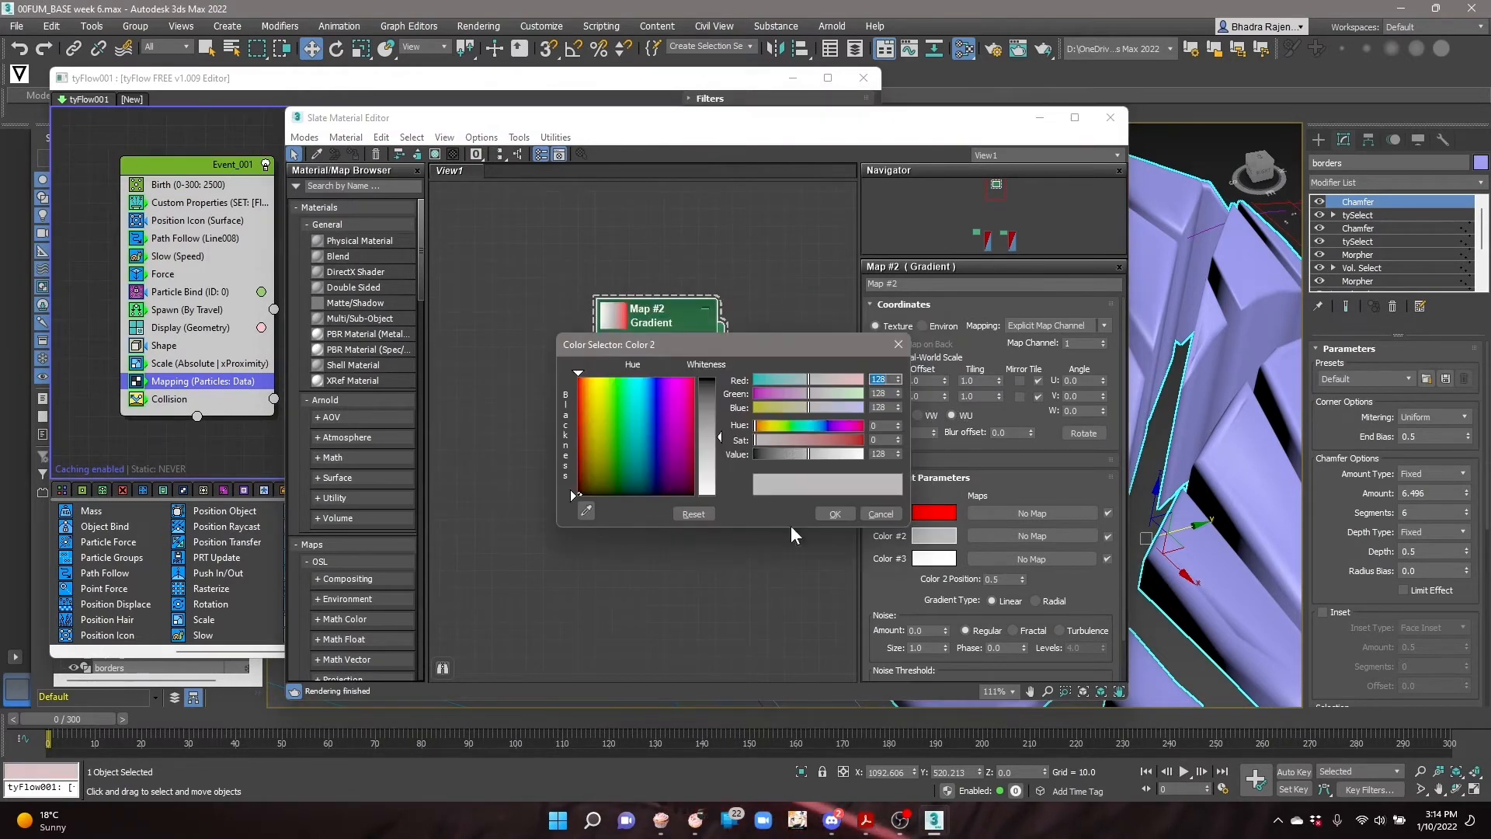
pyautogui.click(771, 426)
pyautogui.click(862, 440)
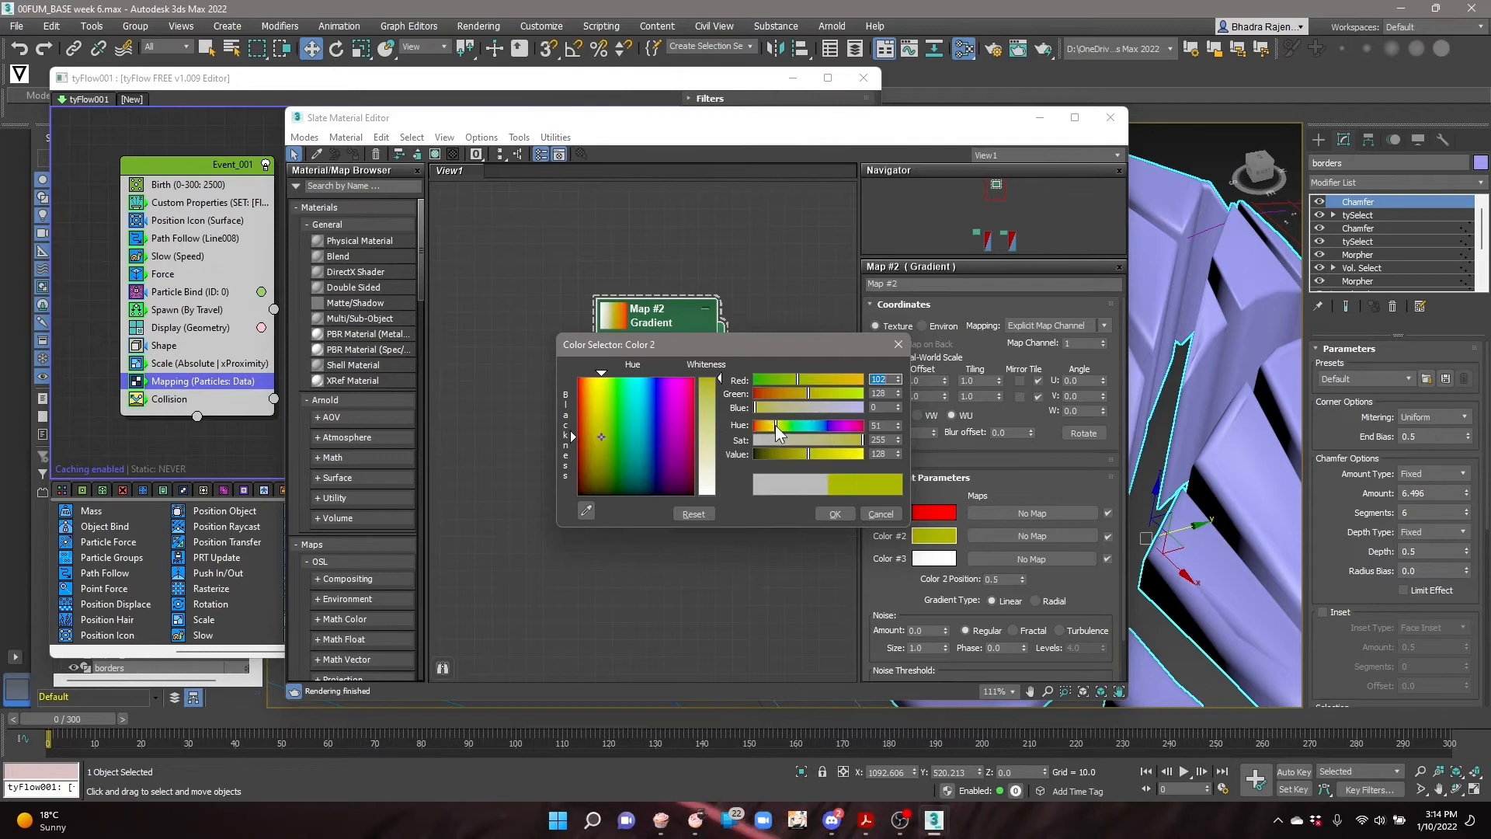
pyautogui.click(789, 408)
pyautogui.moveTo(800, 379); pyautogui.dragTo(864, 380)
pyautogui.click(811, 395)
pyautogui.moveTo(789, 409)
pyautogui.mouseDown()
pyautogui.moveTo(751, 410)
pyautogui.moveTo(804, 395)
pyautogui.moveTo(787, 394)
pyautogui.mouseUp()
pyautogui.click(708, 405)
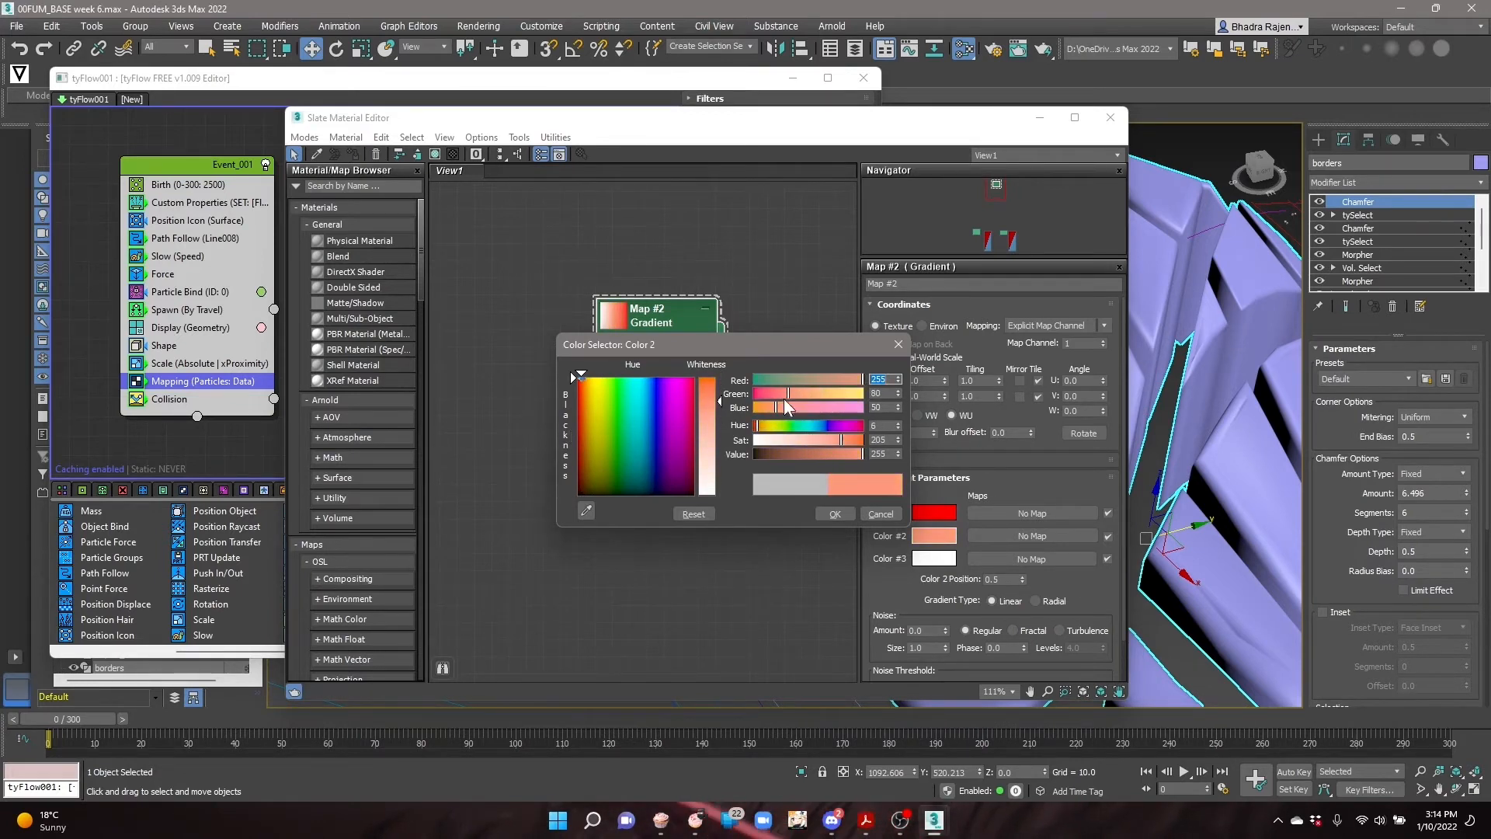
pyautogui.click(796, 395)
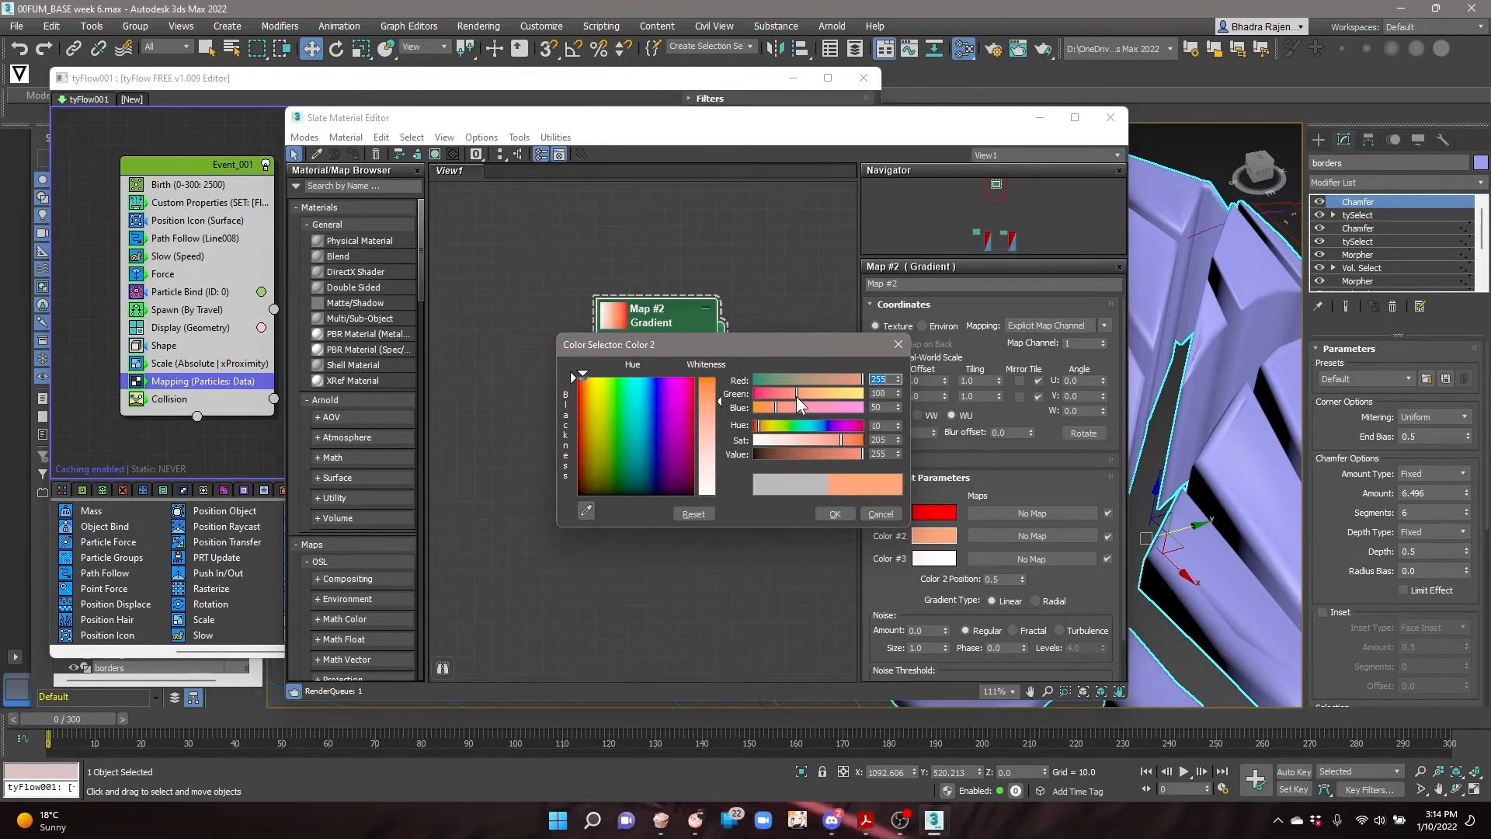
pyautogui.moveTo(842, 441); pyautogui.dragTo(855, 441)
pyautogui.click(846, 454)
pyautogui.click(839, 514)
pyautogui.click(930, 539)
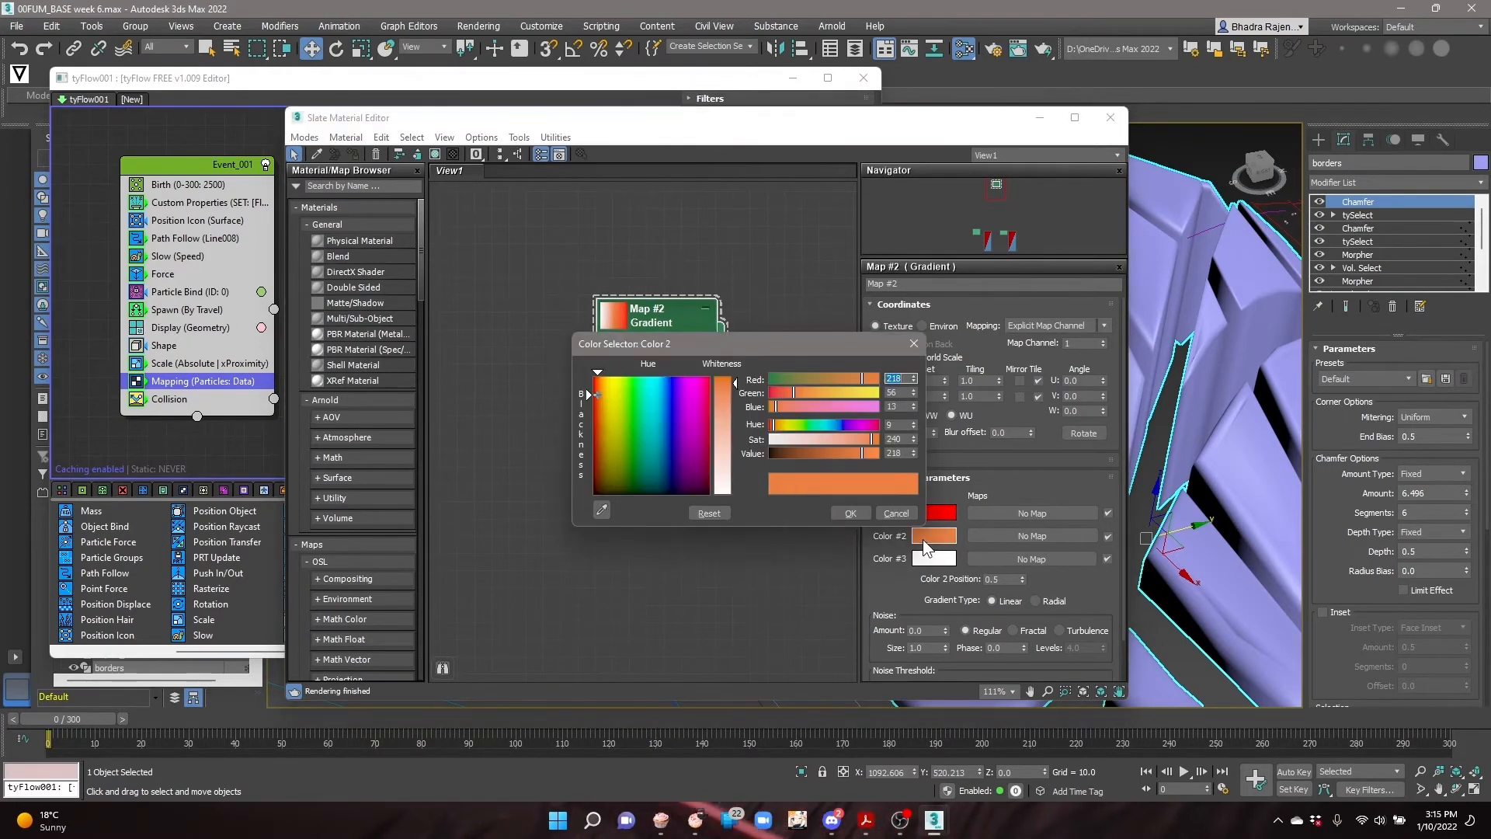
pyautogui.click(890, 512)
# Set the Gradient map's Color 3 to a golden yellow of about red 255, green 170, blue 0.
pyautogui.click(932, 557)
pyautogui.moveTo(788, 433); pyautogui.dragTo(817, 420)
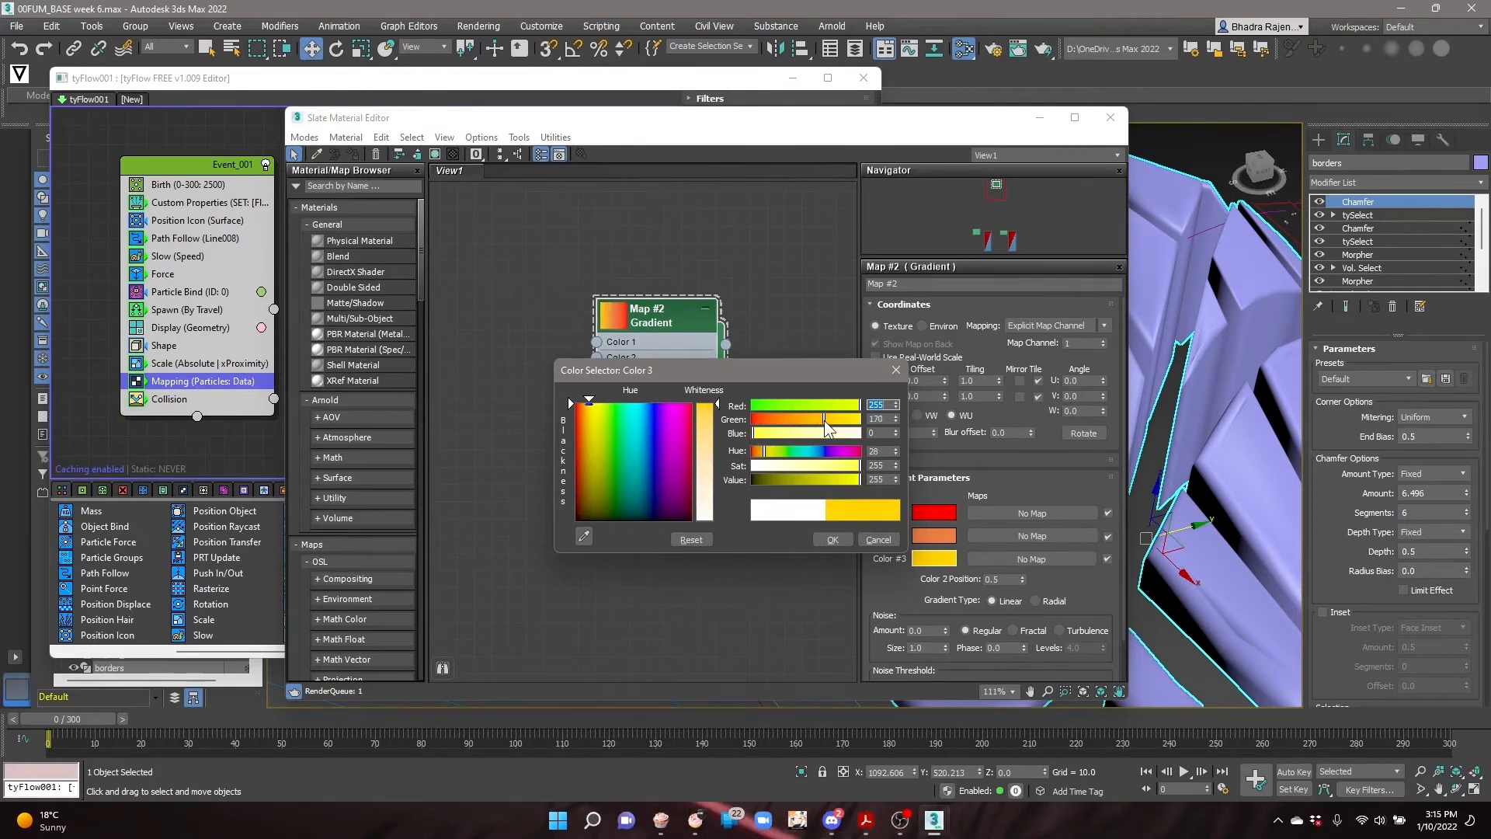
pyautogui.click(832, 539)
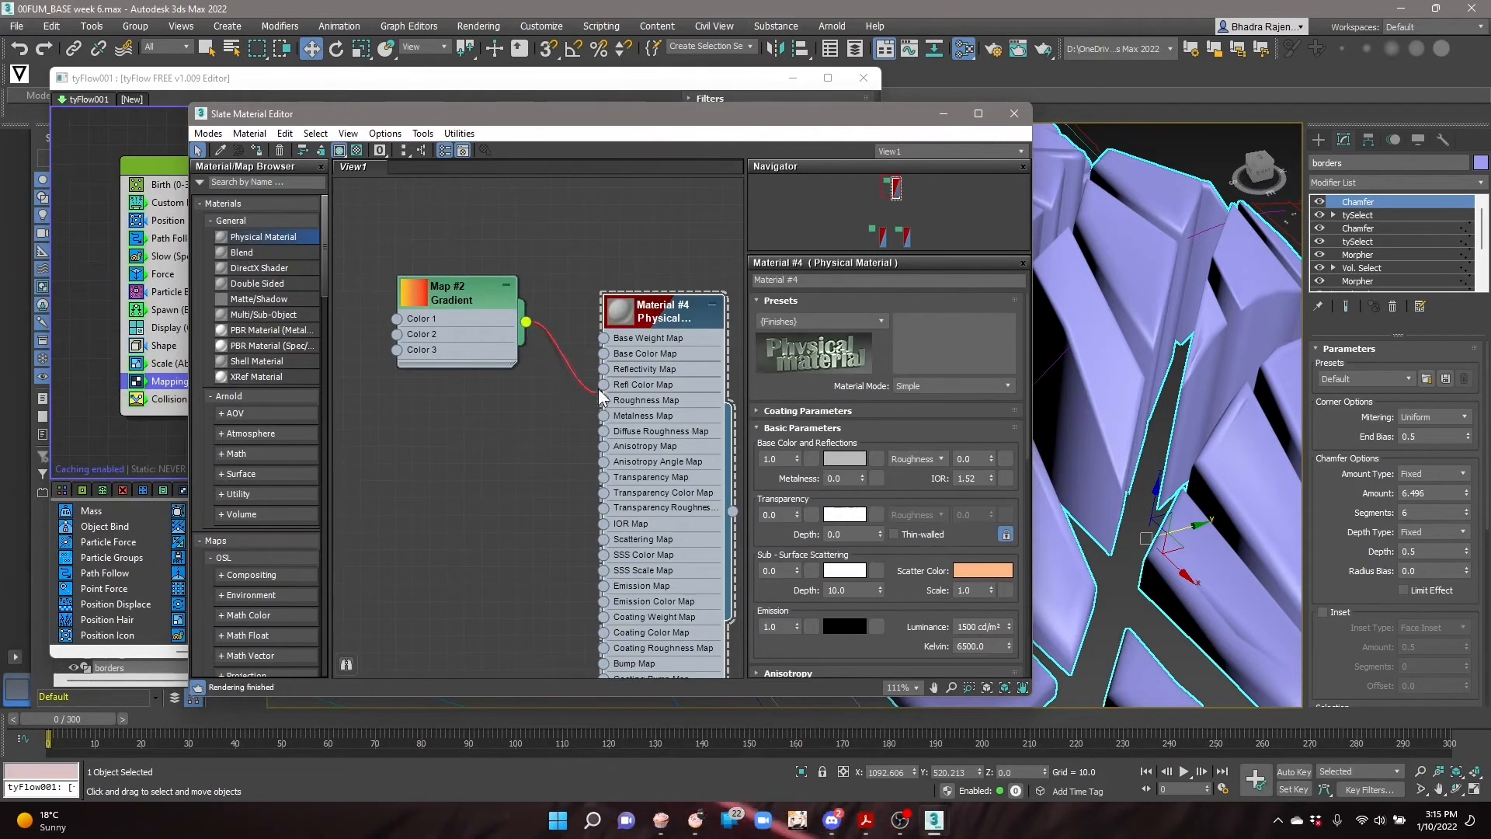
# Feed the Gradient map into a new Physical Material's Base Color Map and assign that material to the tyFlow object.
pyautogui.moveTo(612, 359); pyautogui.dragTo(611, 359)
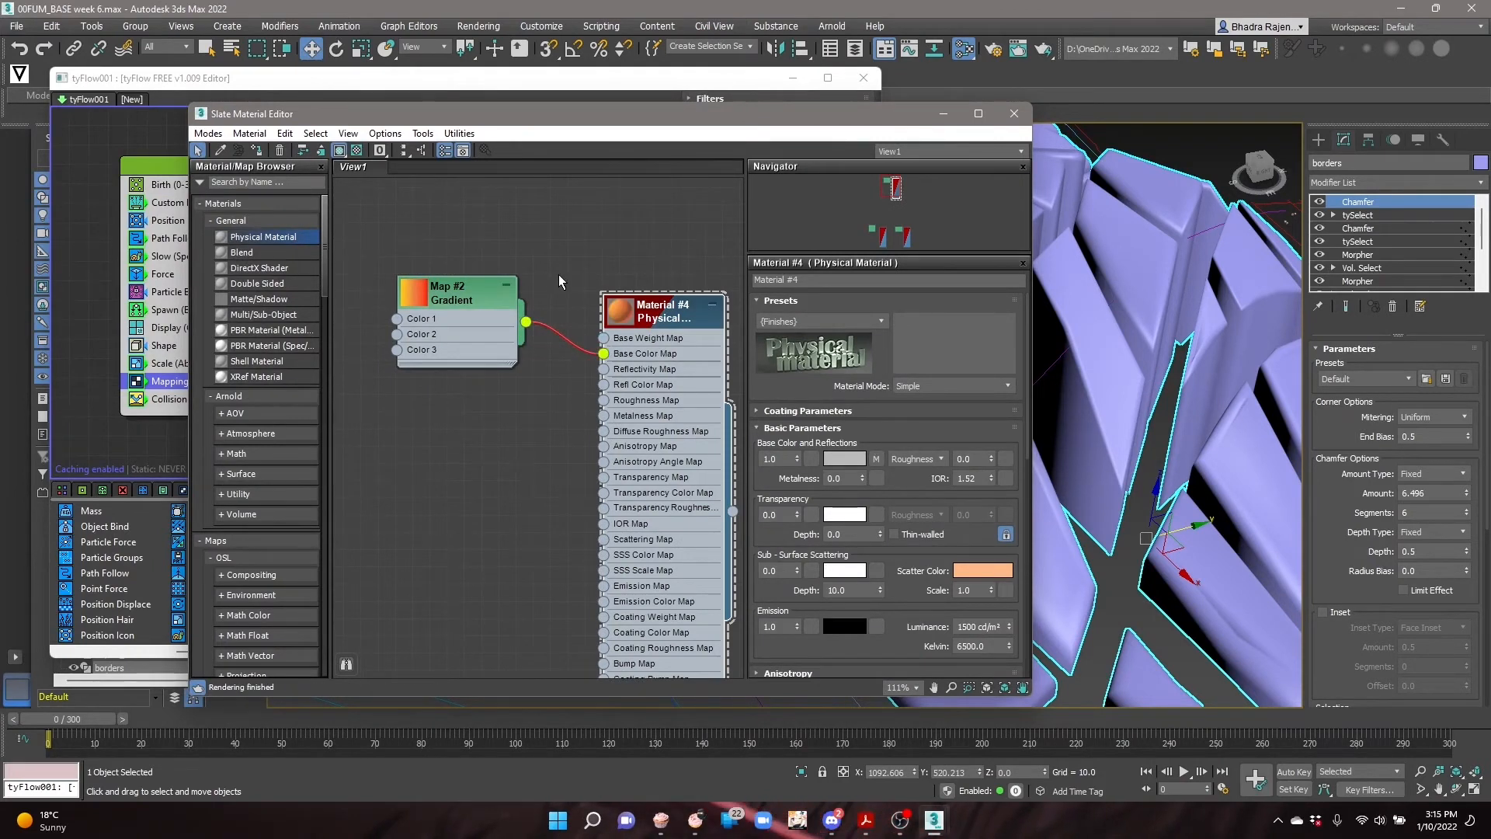
pyautogui.scroll(-4, 558, 275)
pyautogui.scroll(-6, 1139, 487)
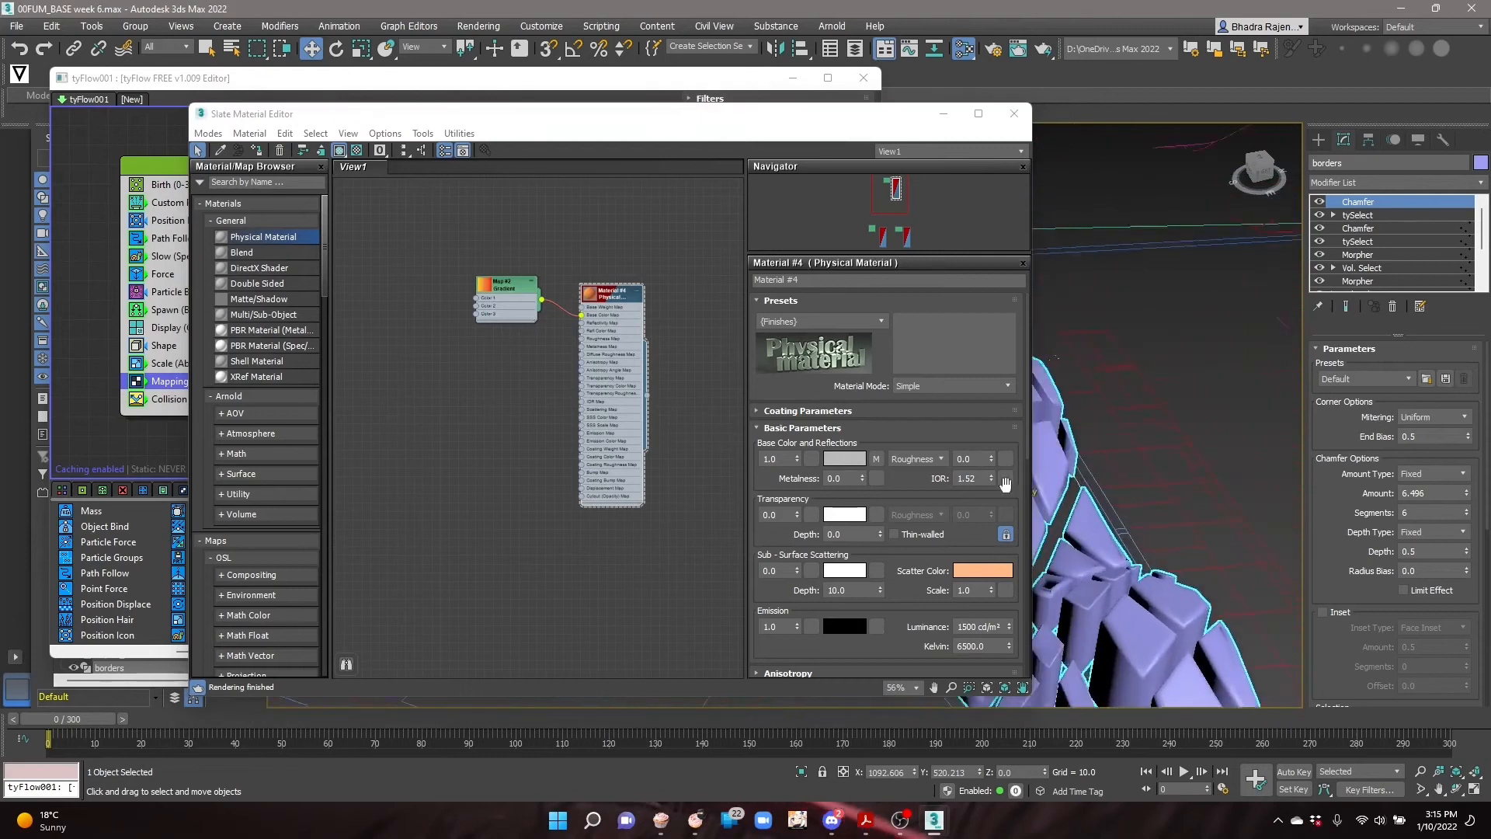
pyautogui.scroll(-3, 1175, 470)
pyautogui.moveTo(1134, 566); pyautogui.dragTo(1208, 499, button='middle')
pyautogui.moveTo(1099, 536); pyautogui.dragTo(1152, 519, button='middle')
pyautogui.scroll(8, 1102, 471)
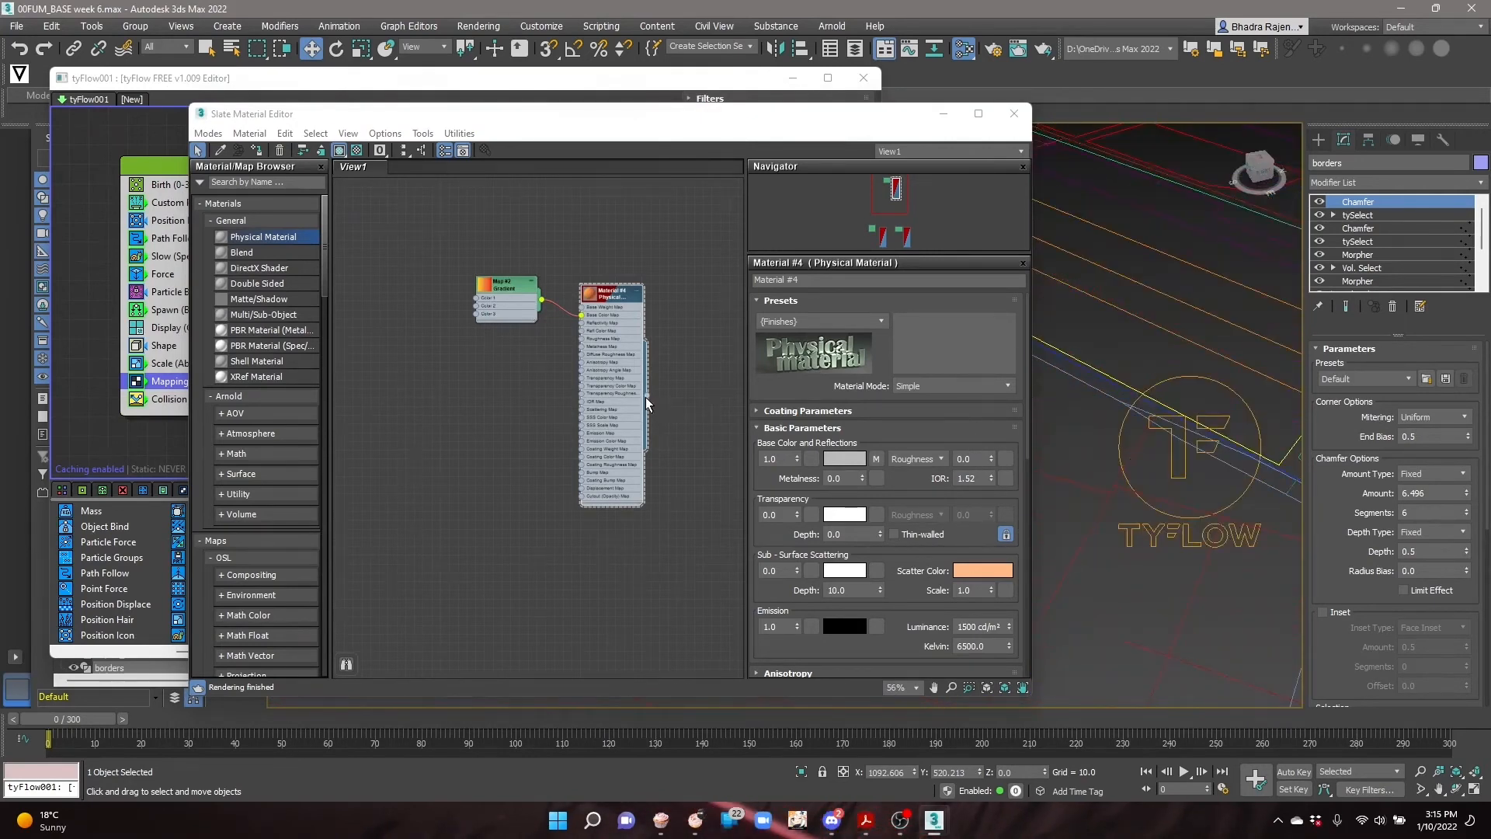
pyautogui.scroll(-8, 1160, 519)
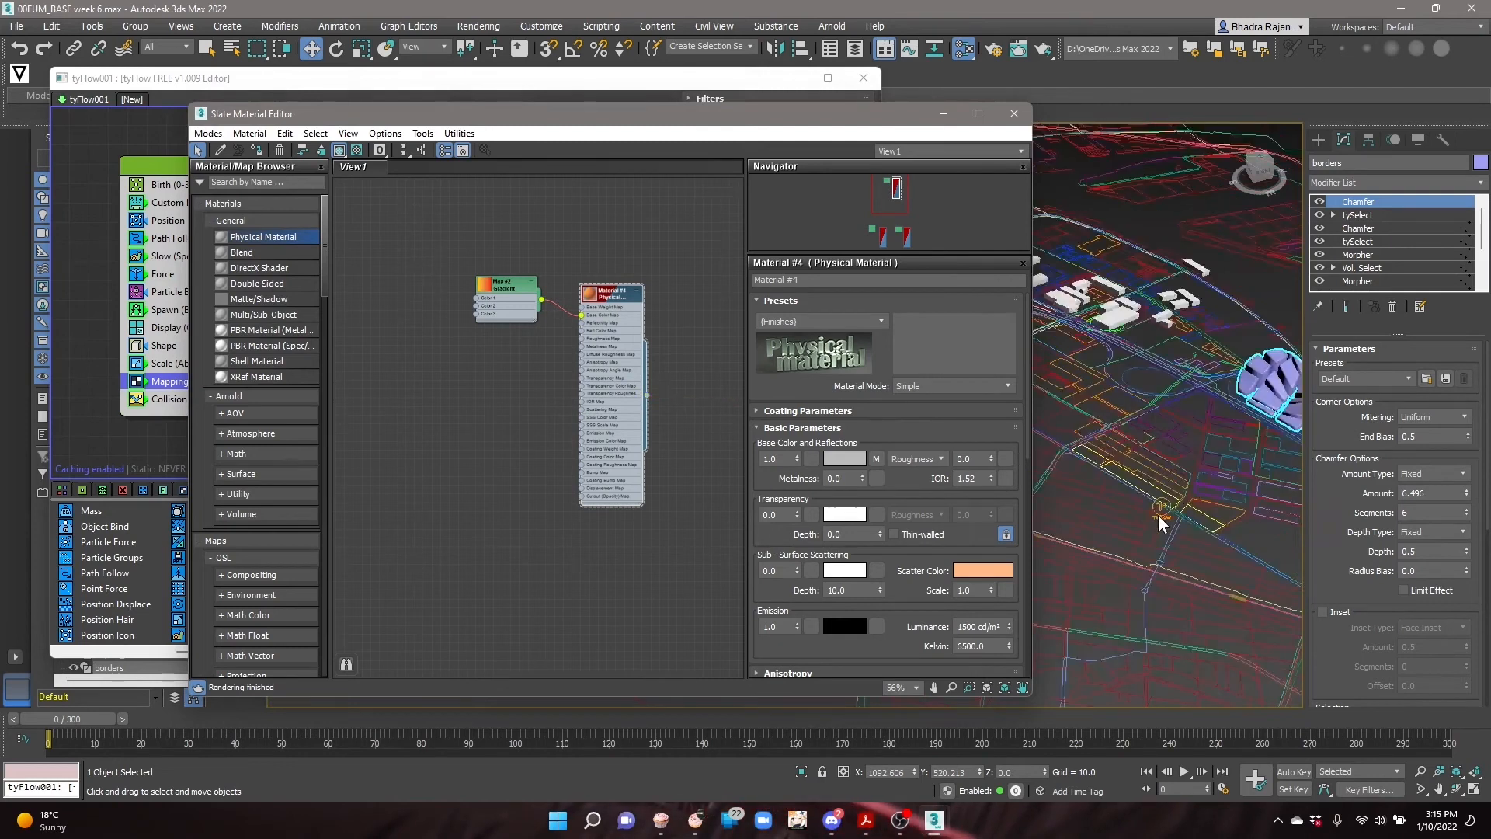
pyautogui.scroll(10, 1149, 504)
pyautogui.scroll(10, 1125, 480)
pyautogui.moveTo(1138, 491); pyautogui.dragTo(1209, 501, button='middle')
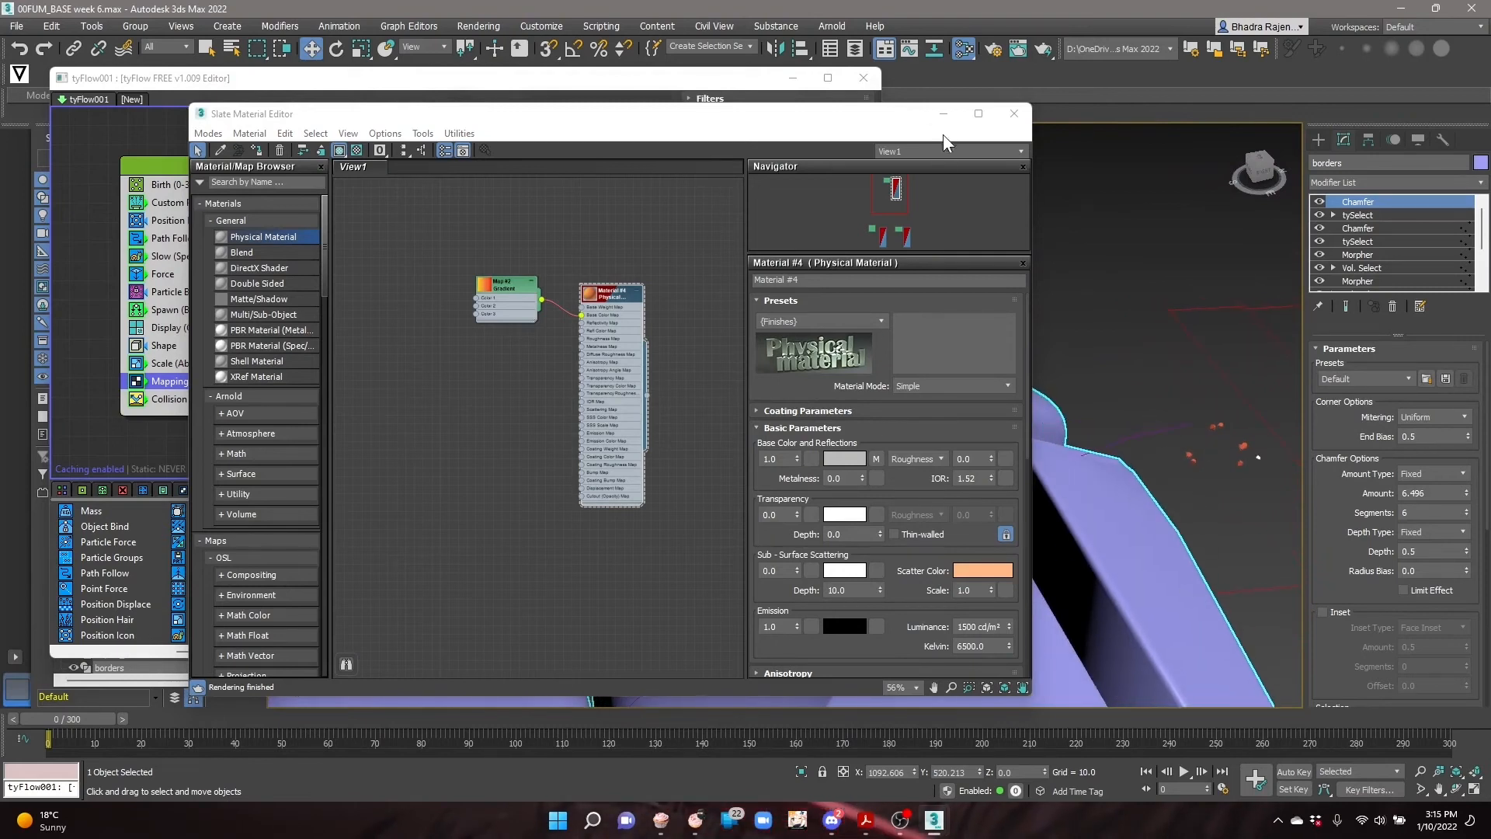
# Minimize the Slate Material Editor and scrub the timeline to about frame 48 to examine the particle colours.
pyautogui.click(943, 113)
pyautogui.moveTo(90, 720); pyautogui.dragTo(303, 712)
pyautogui.press('w')
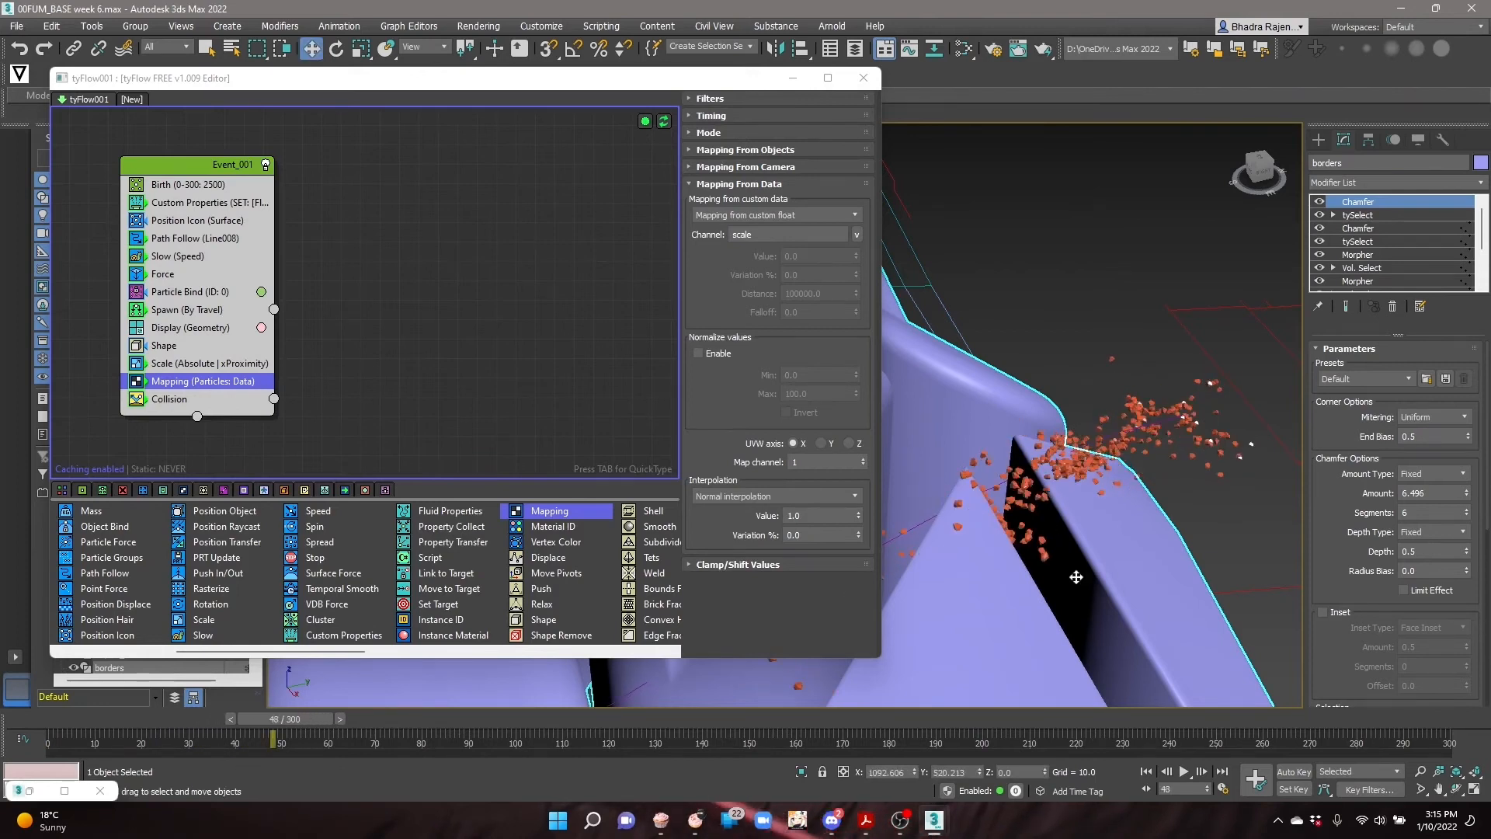
pyautogui.scroll(-2, 1023, 578)
pyautogui.moveTo(1032, 590); pyautogui.dragTo(1214, 373, button='middle')
pyautogui.scroll(1, 1126, 359)
pyautogui.scroll(-1, 1125, 359)
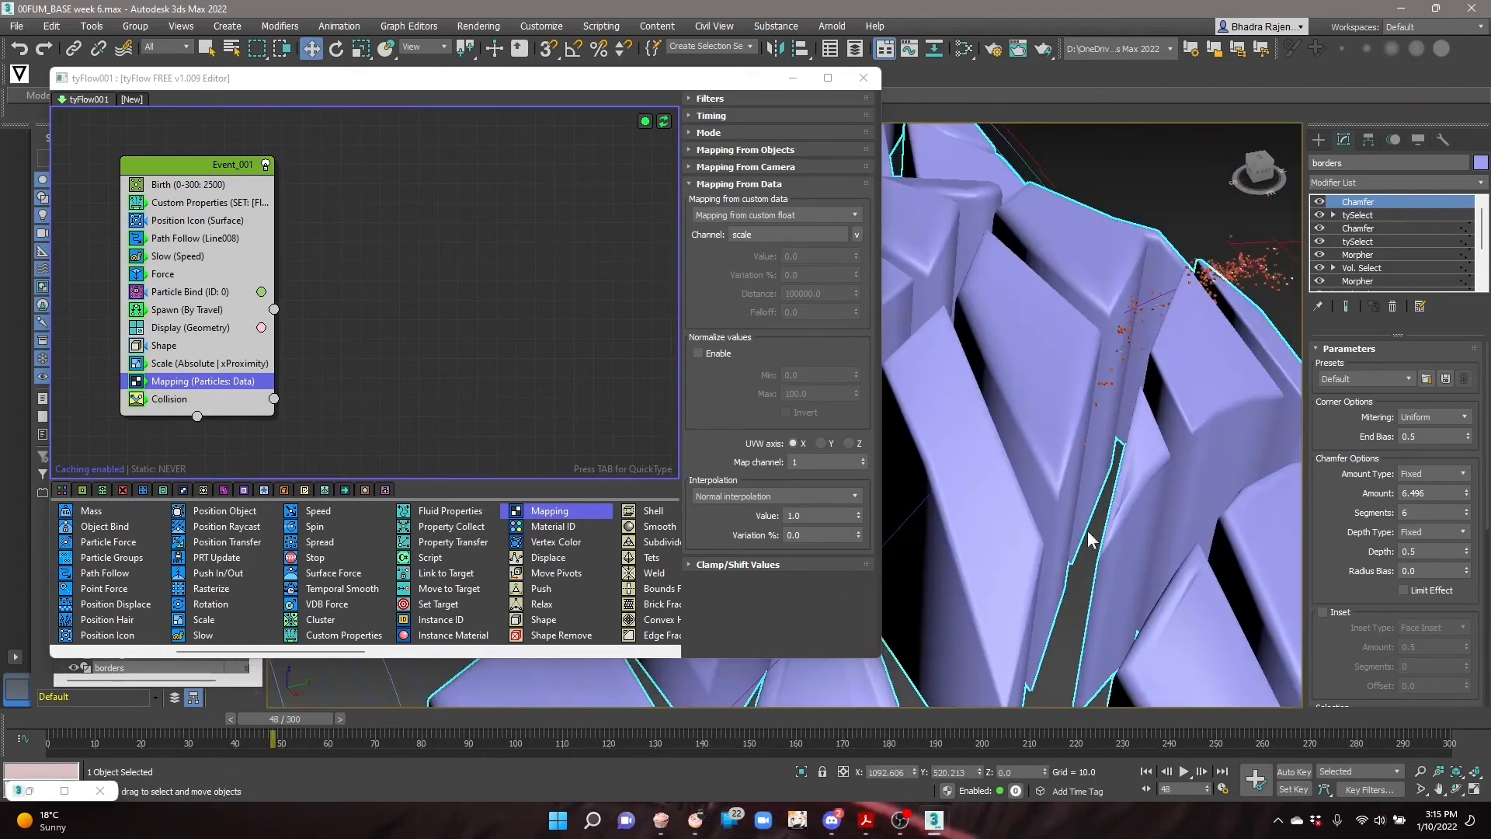
pyautogui.scroll(2, 1101, 513)
# Scrub the timeline to about frame 221 and onward, examining how particle colour varies with scale near the path line.
pyautogui.moveTo(315, 719); pyautogui.dragTo(944, 716)
pyautogui.moveTo(982, 711); pyautogui.dragTo(1084, 706)
pyautogui.press('w')
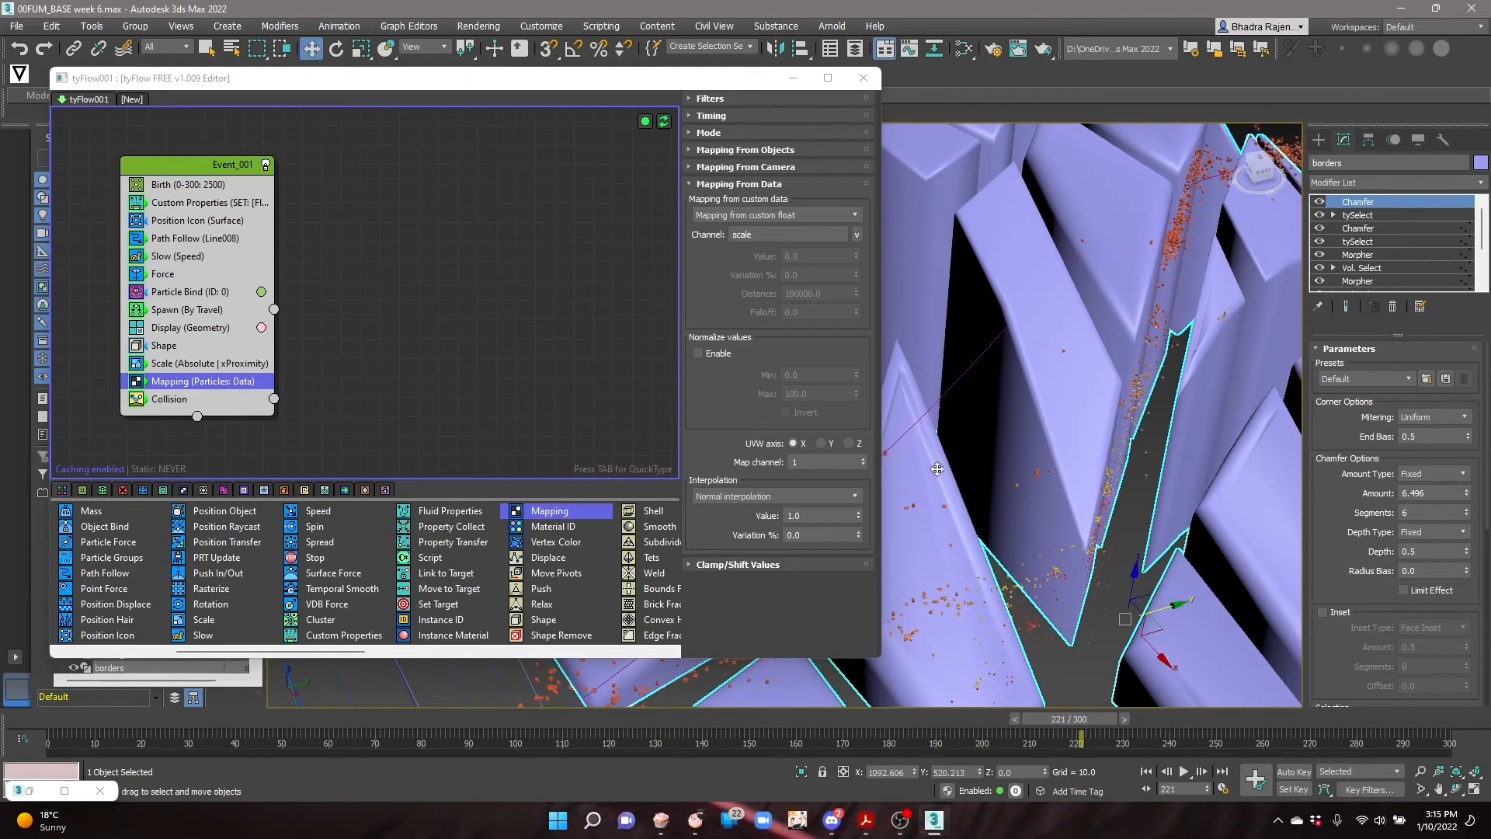
pyautogui.scroll(-3, 942, 469)
pyautogui.scroll(-2, 1023, 497)
pyautogui.scroll(3, 1088, 439)
pyautogui.keyDown('alt'); pyautogui.moveTo(1083, 429); pyautogui.dragTo(1208, 412, button='middle'); pyautogui.keyUp('alt')
pyautogui.moveTo(1055, 716); pyautogui.dragTo(1390, 696)
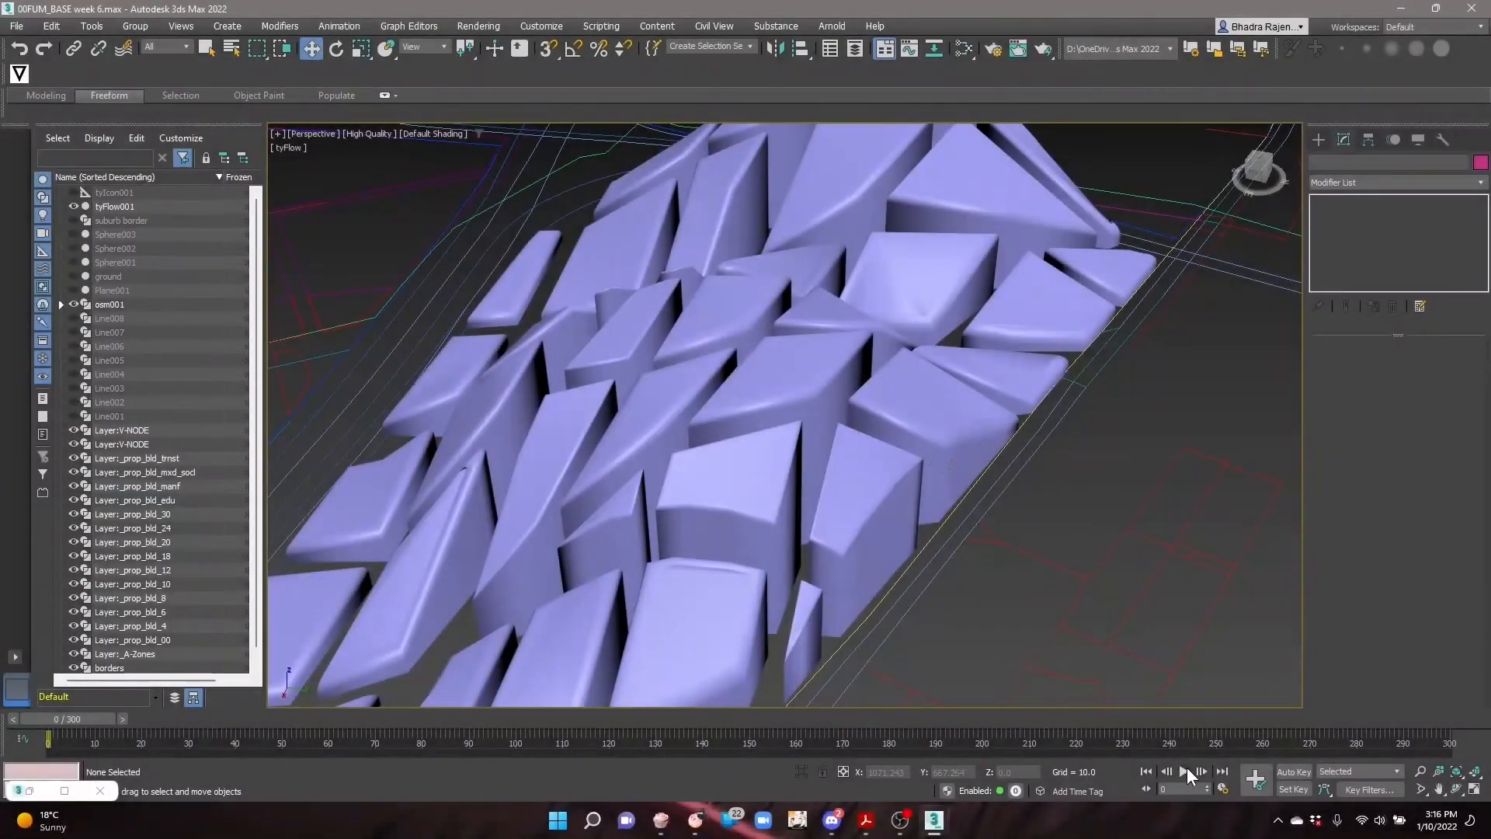
# Play the animation and examine the coloured particles up close as they flow between the blocks, stopping playback near frame 299.
pyautogui.click(1185, 771)
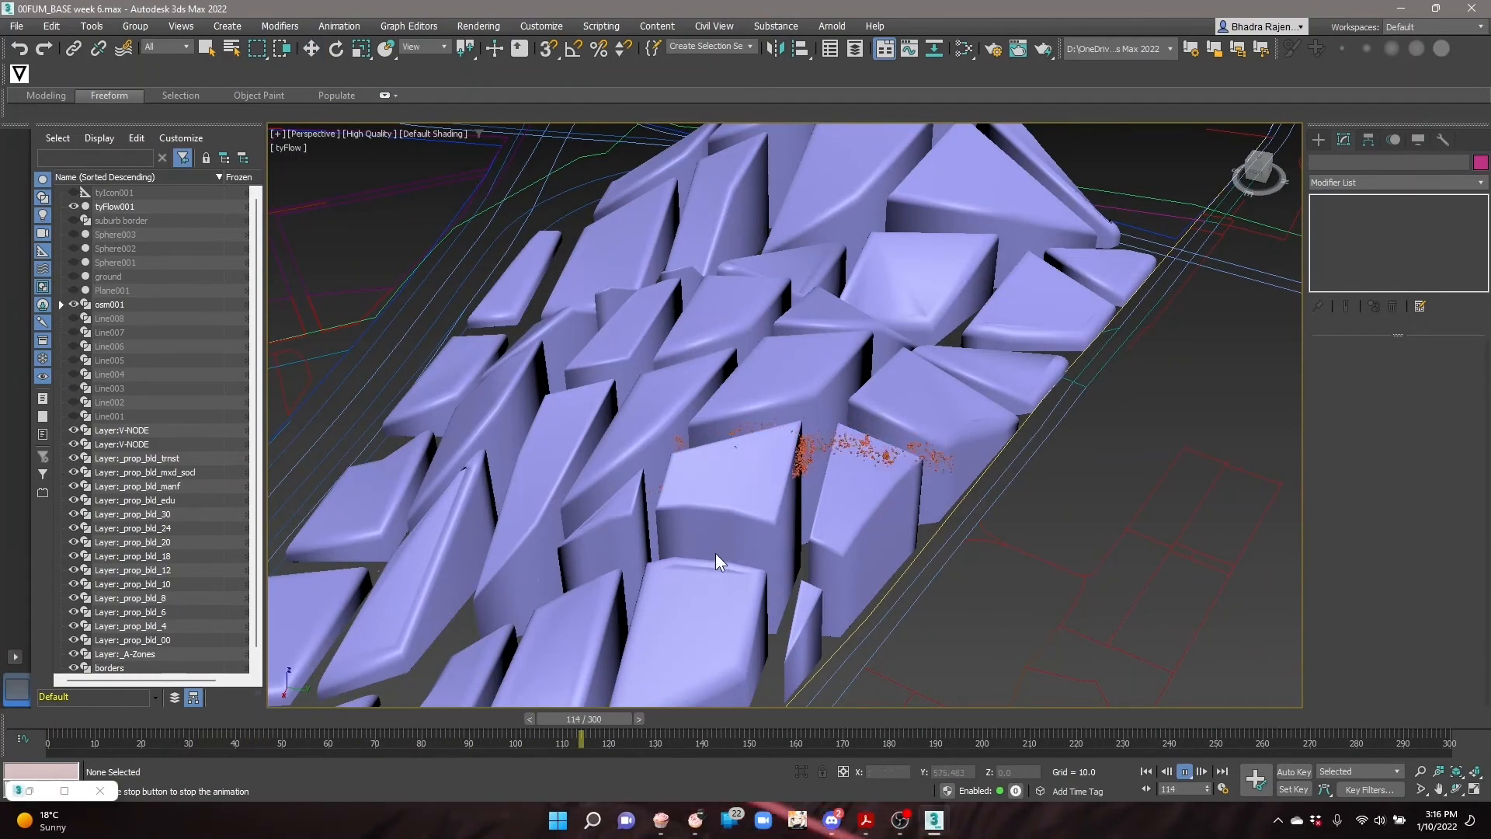
pyautogui.keyDown('alt'); pyautogui.moveTo(702, 573); pyautogui.dragTo(793, 544, button='middle'); pyautogui.keyUp('alt')
pyautogui.moveTo(1095, 431); pyautogui.dragTo(830, 526, button='middle')
pyautogui.scroll(3, 971, 459)
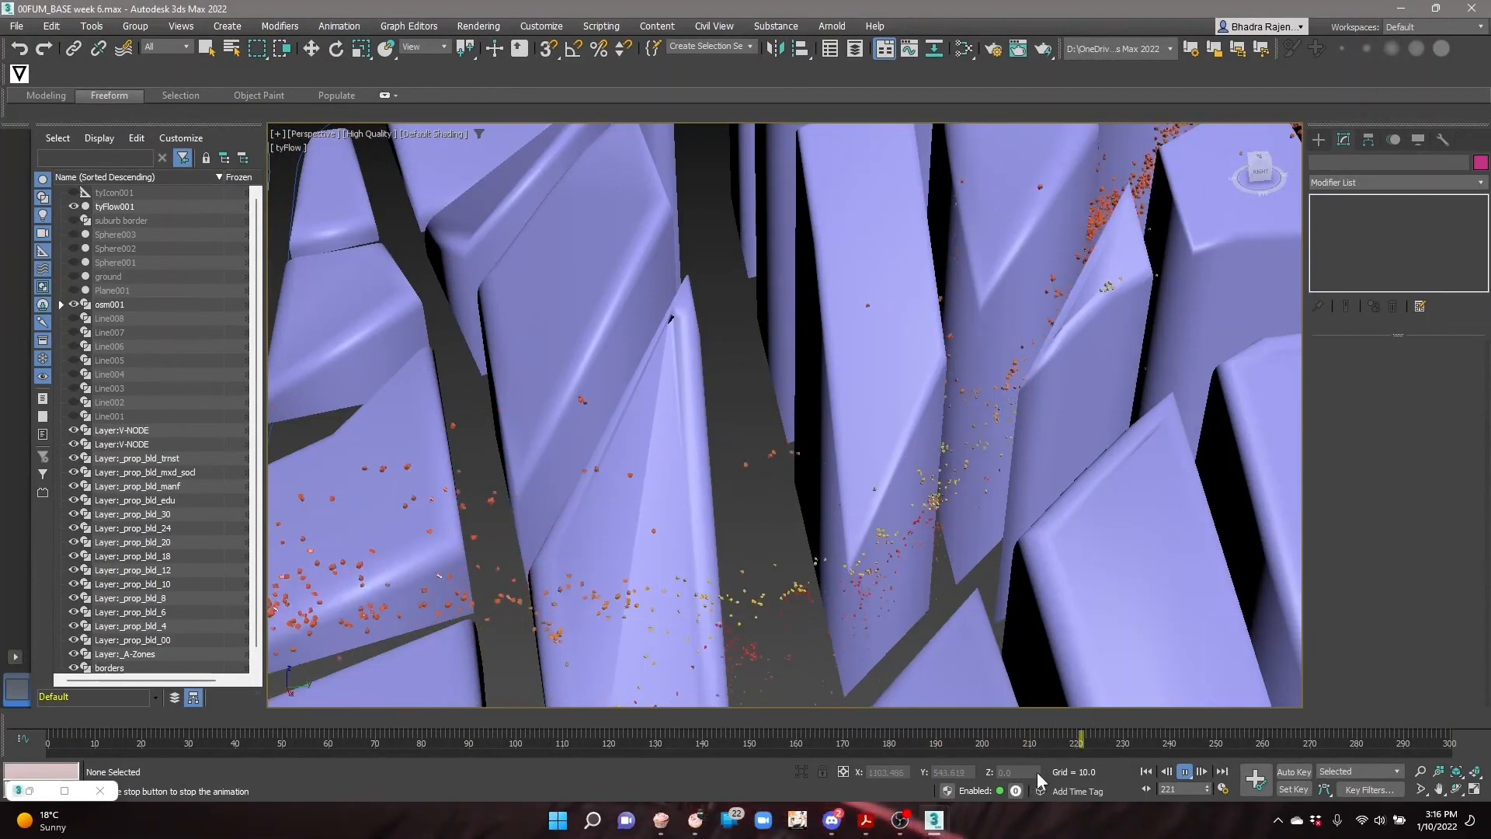
pyautogui.click(1192, 781)
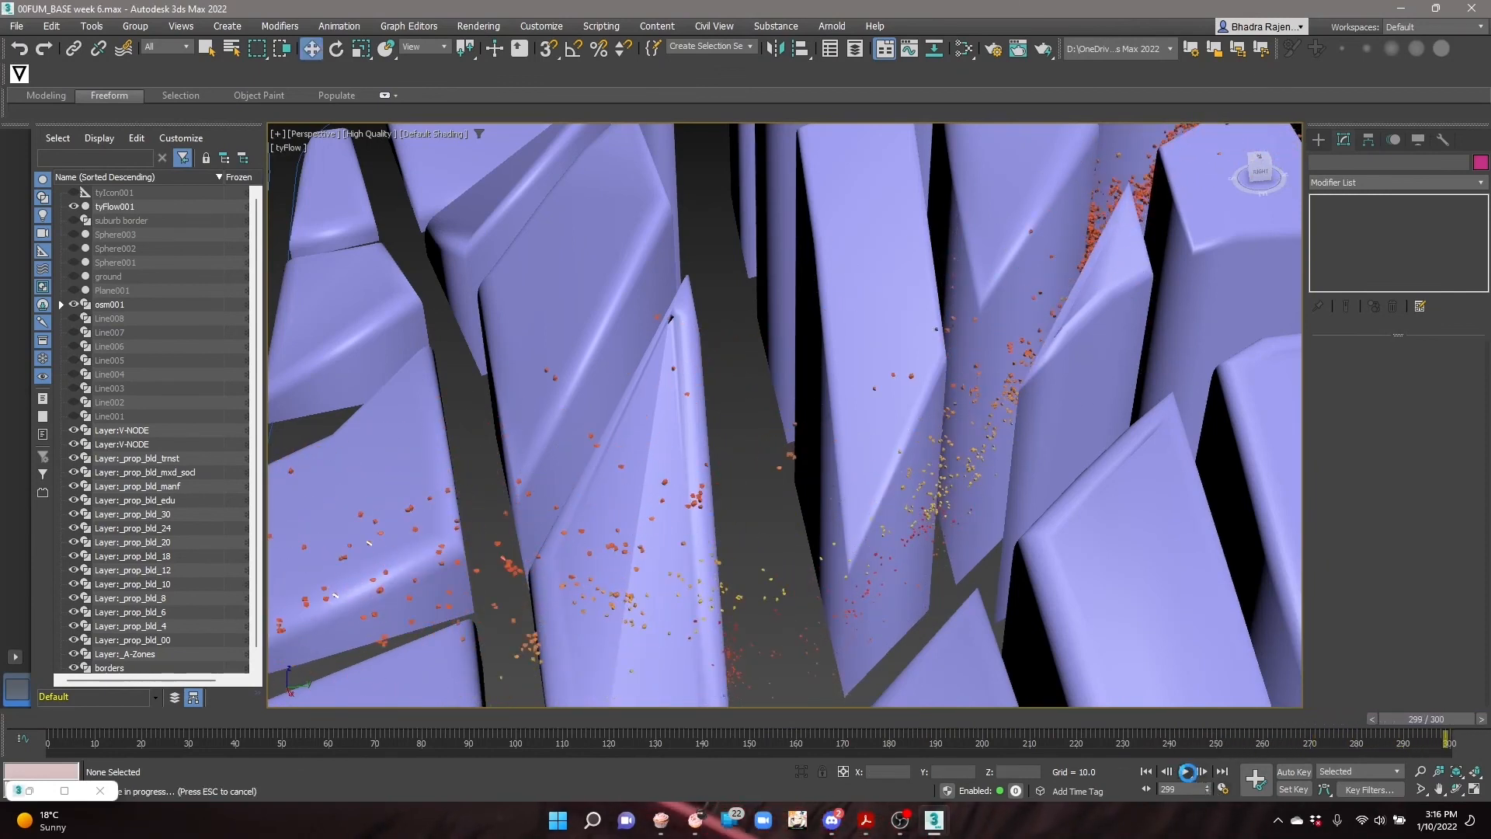